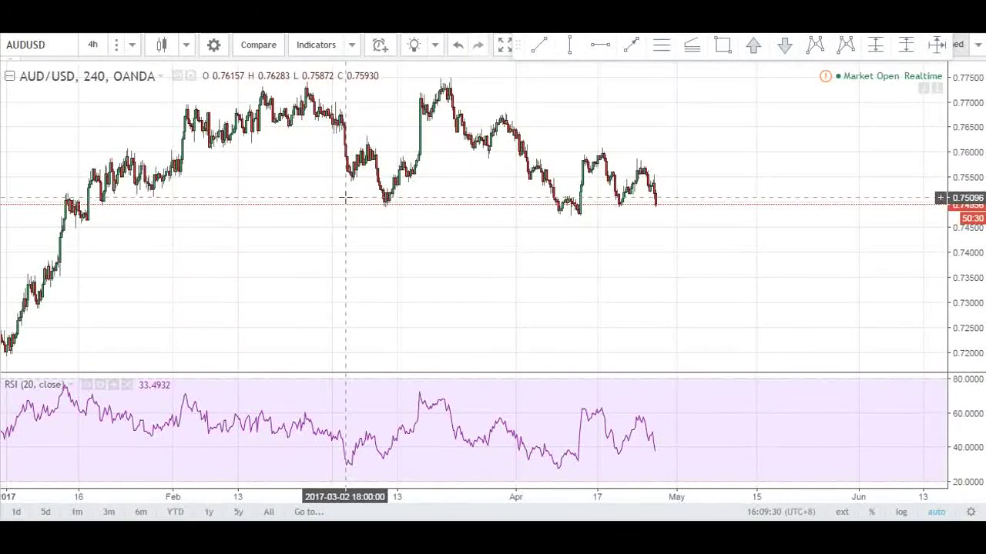
# Step: Switch to the EUR/USD 4-hour chart and review the entry price in the short position's coordinates without changing it
pyautogui.hotkey('ctrl', 'Tab')
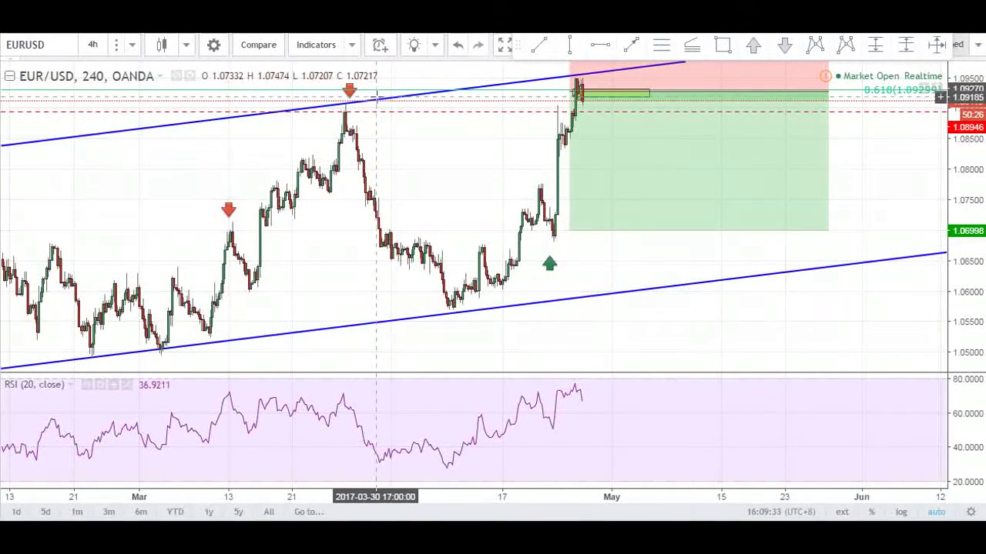
pyautogui.click(590, 104)
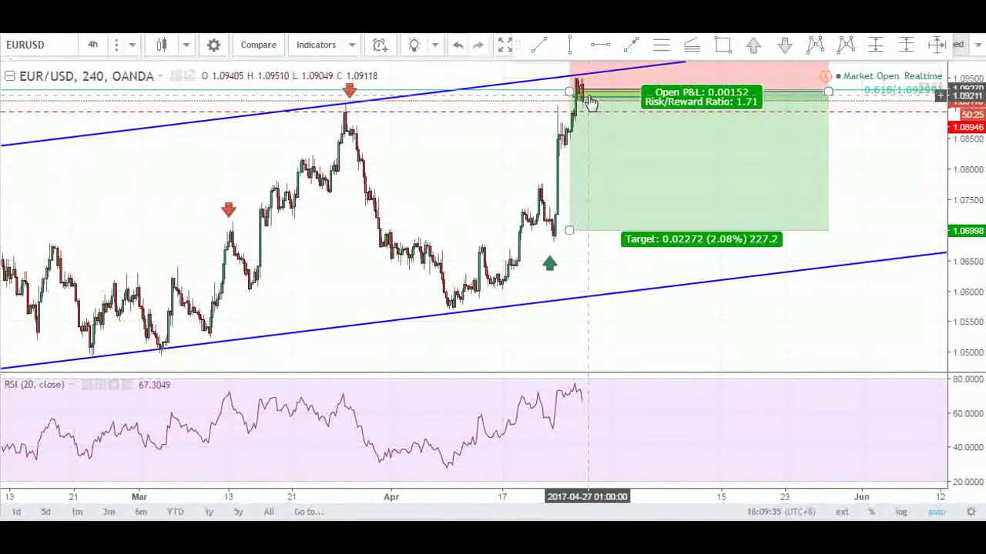
pyautogui.doubleClick(642, 154)
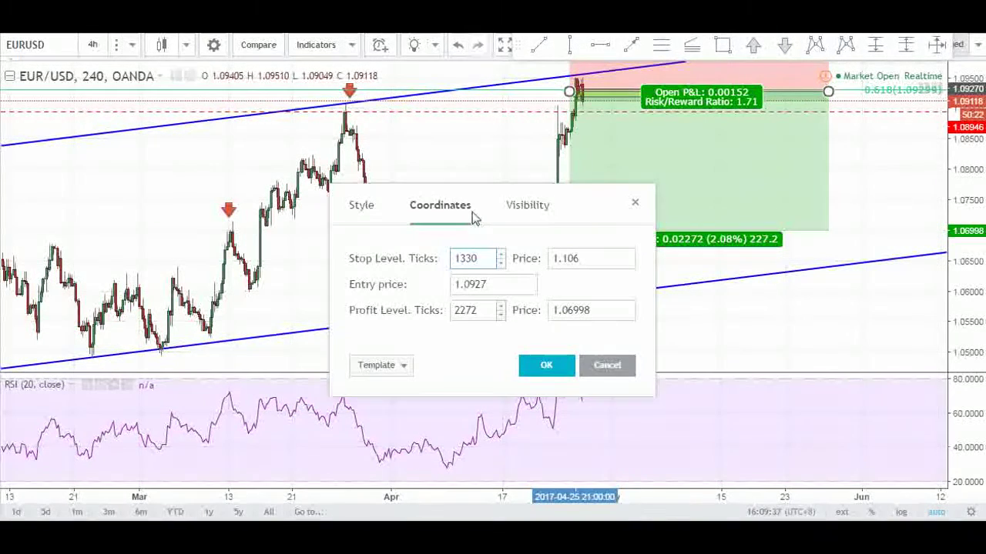
pyautogui.moveTo(495, 286); pyautogui.dragTo(426, 289)
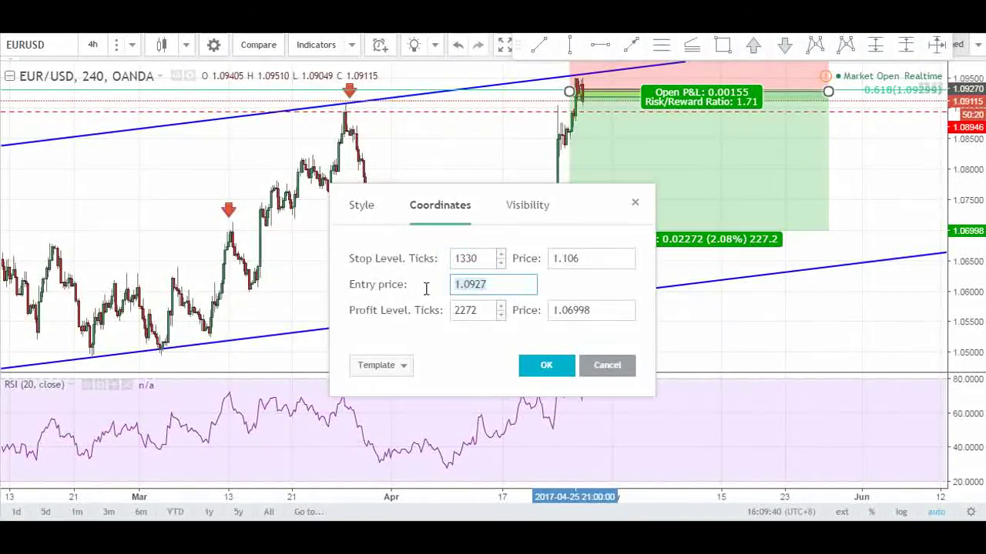
pyautogui.click(546, 367)
# Step: Examine EUR/USD price action across the full rising channel and around the short position's entry
pyautogui.scroll(4, 431, 185)
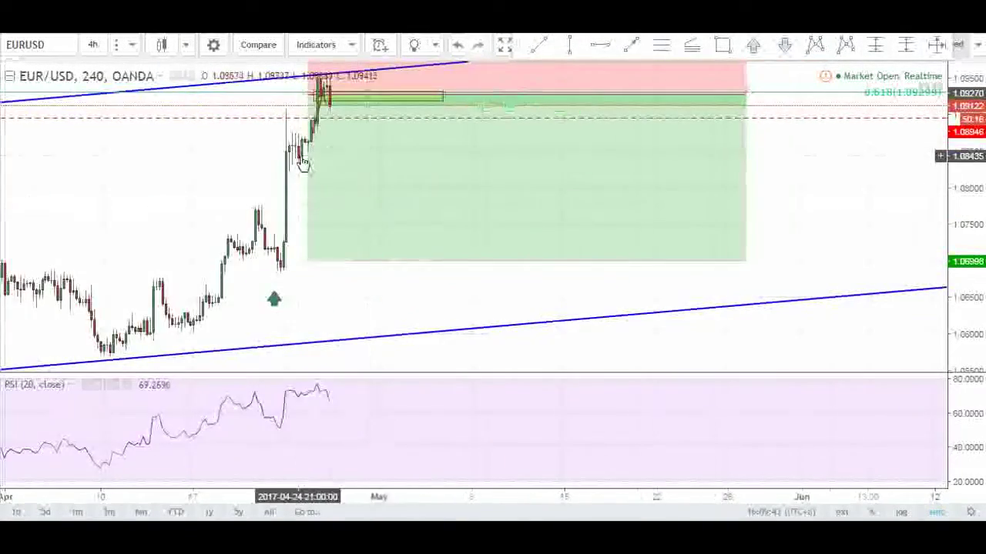
pyautogui.scroll(-1, 302, 163)
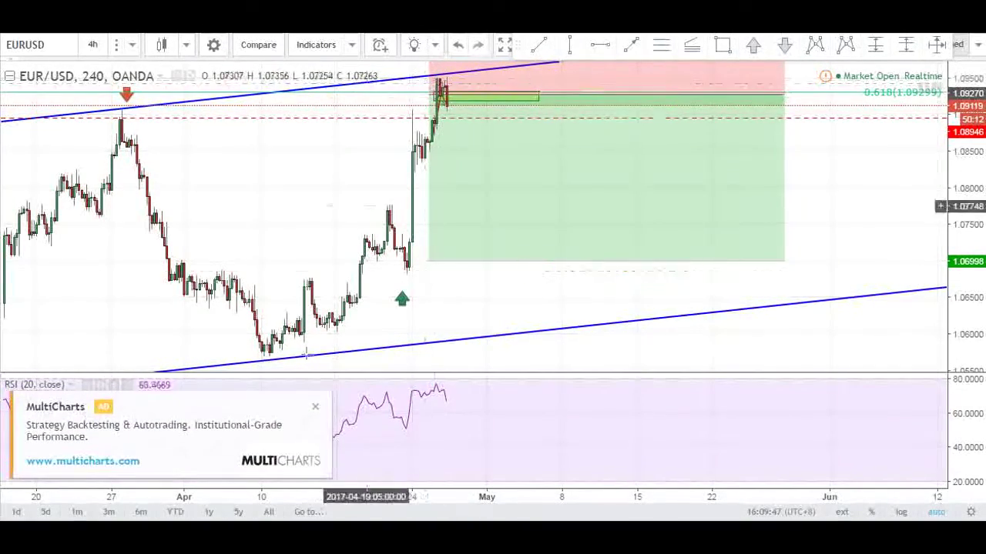
pyautogui.scroll(-6, 305, 408)
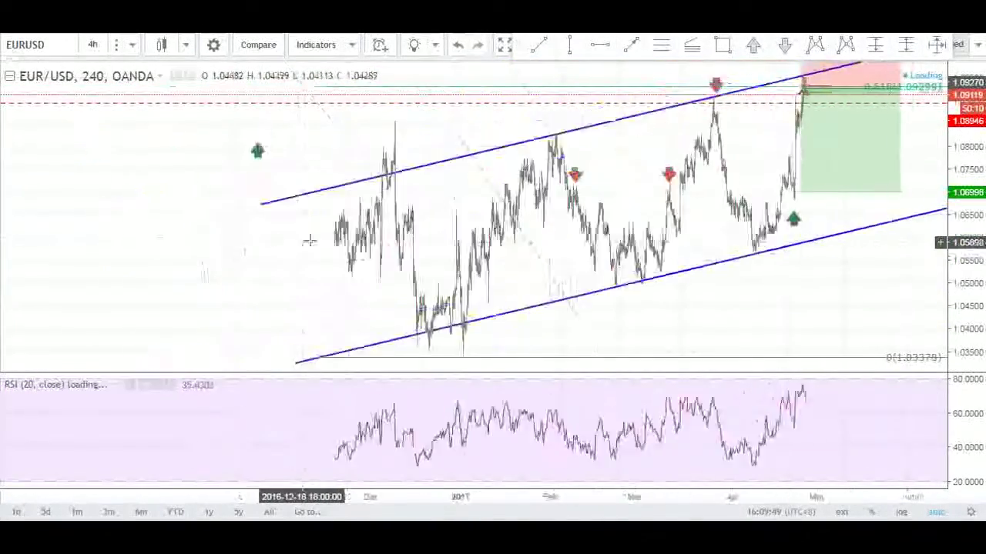
pyautogui.scroll(4, 493, 242)
pyautogui.scroll(3, 511, 243)
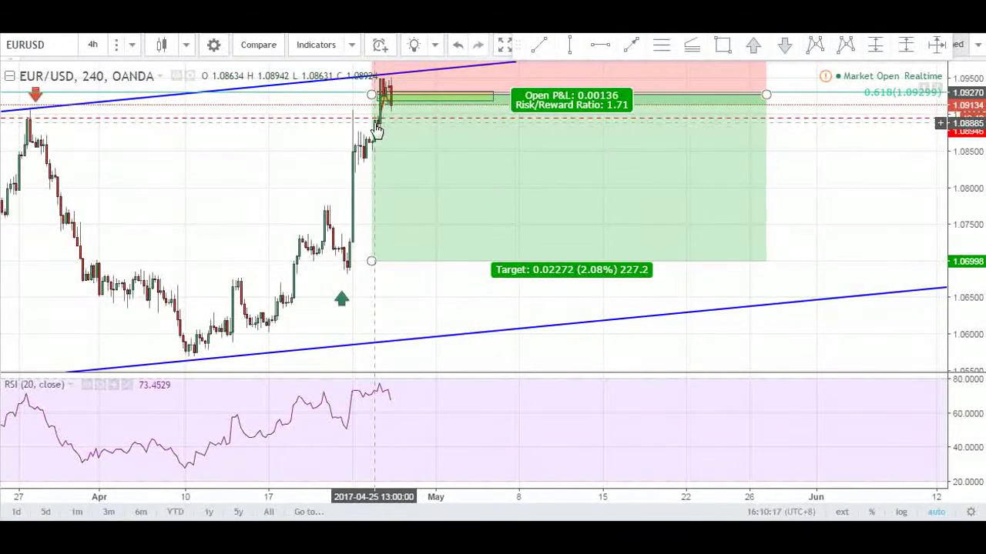
pyautogui.scroll(-5, 376, 129)
pyautogui.scroll(1, 556, 116)
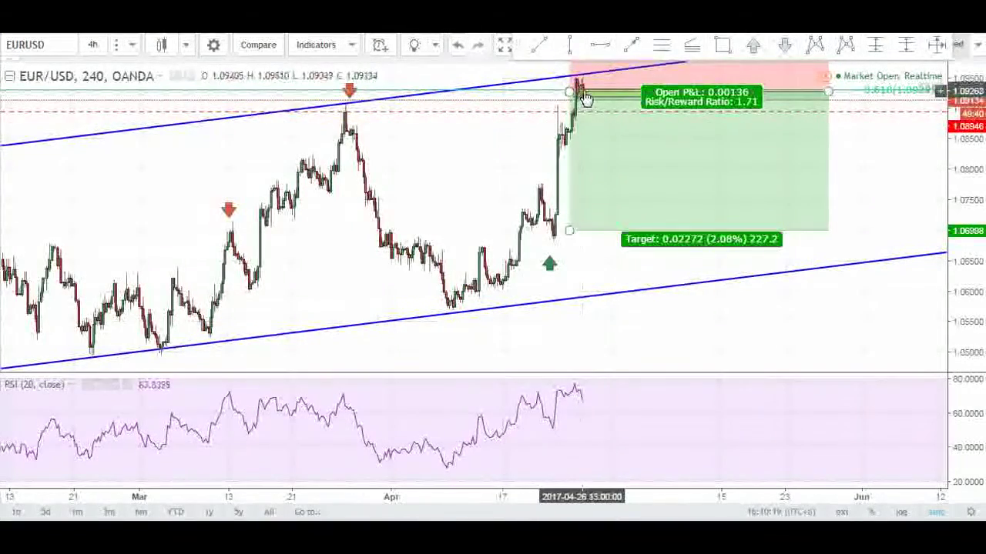
# Step: Temporarily highlight the late-April consolidation below the short entry on EUR/USD with a yellow rectangle and delete it
pyautogui.click(723, 45)
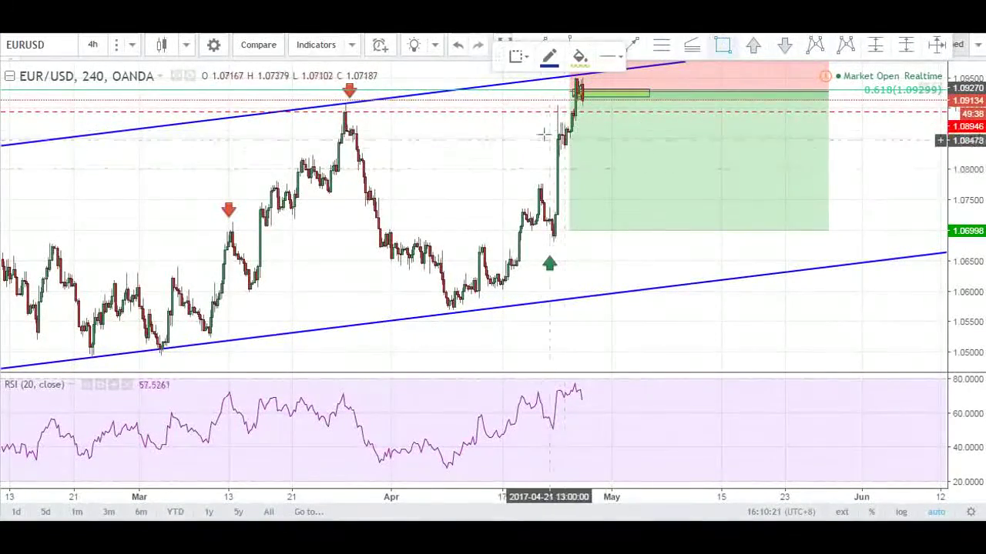
pyautogui.moveTo(543, 135); pyautogui.dragTo(623, 148)
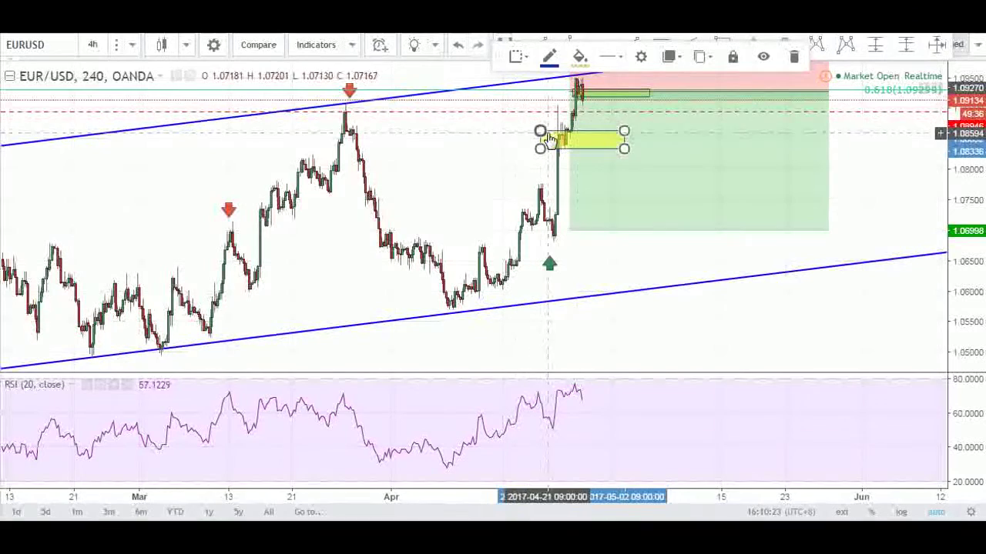
pyautogui.press('Delete')
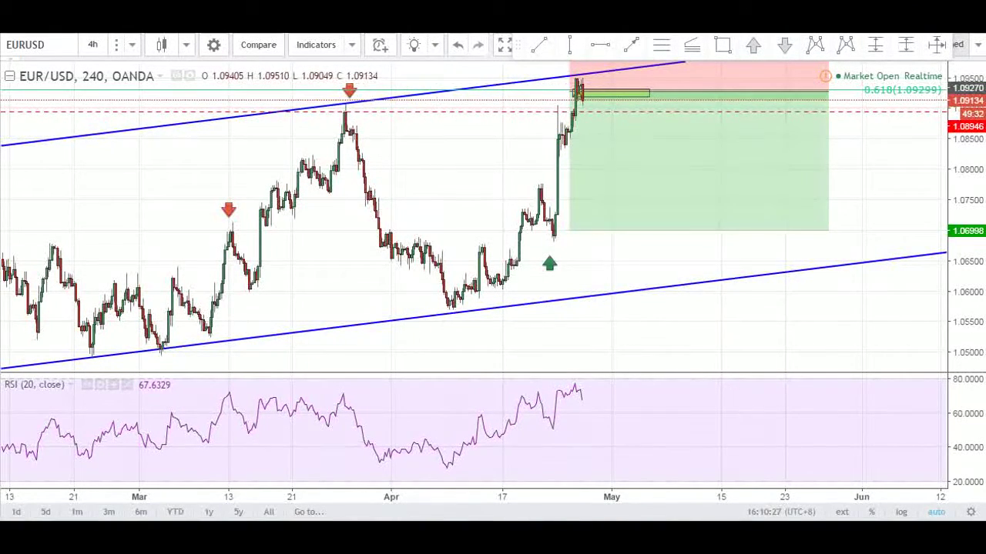
# Step: Switch to the GBP/USD 4-hour chart, nudge the flag's lower trend line slightly earlier in time, and dismiss the advertisement
pyautogui.hotkey('ctrl', 'Tab')
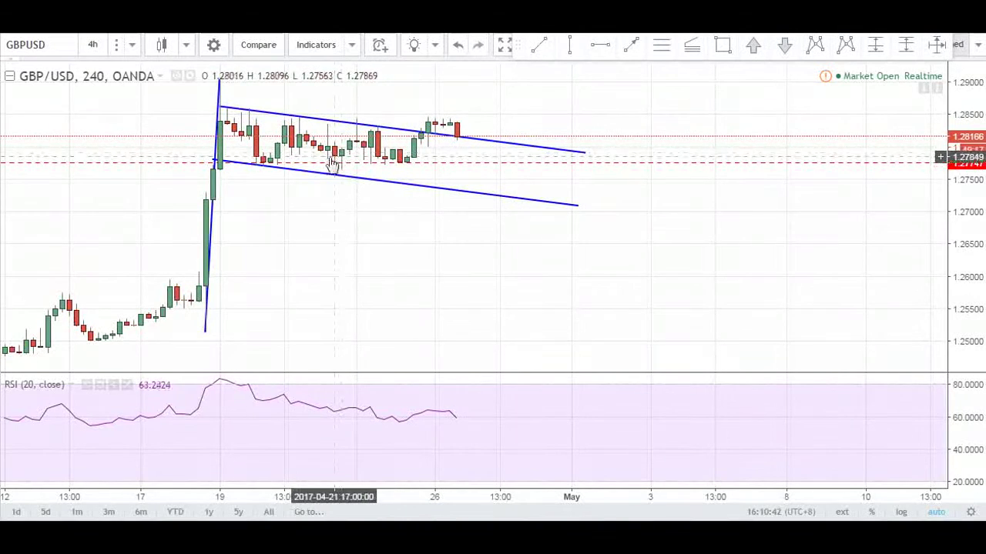
pyautogui.click(282, 169)
pyautogui.moveTo(282, 169); pyautogui.dragTo(280, 170)
pyautogui.click(301, 198)
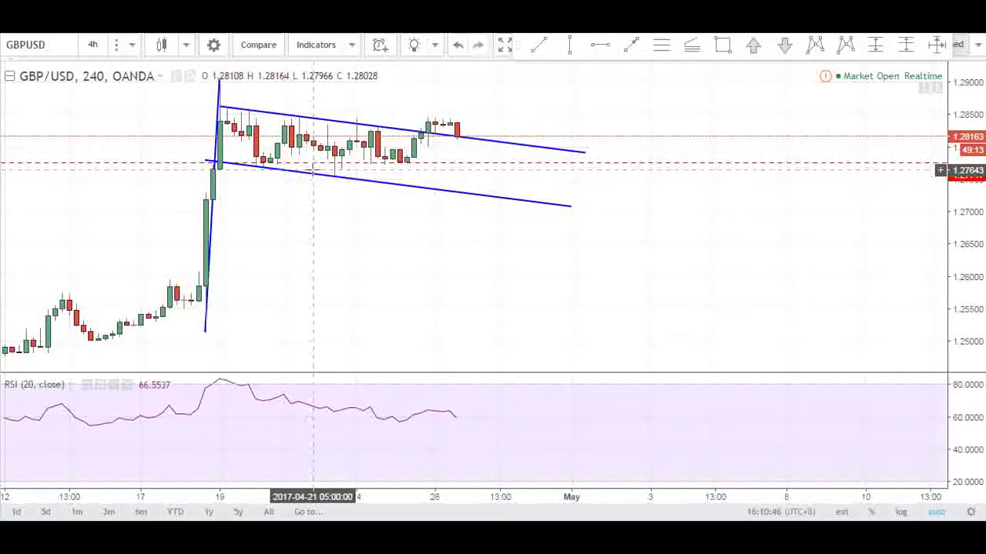
pyautogui.click(311, 171)
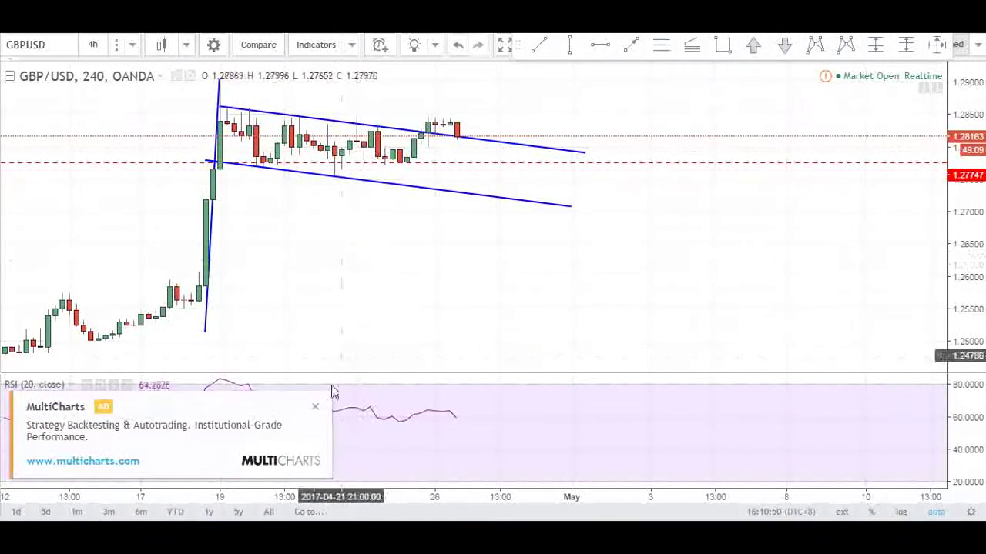
pyautogui.click(323, 407)
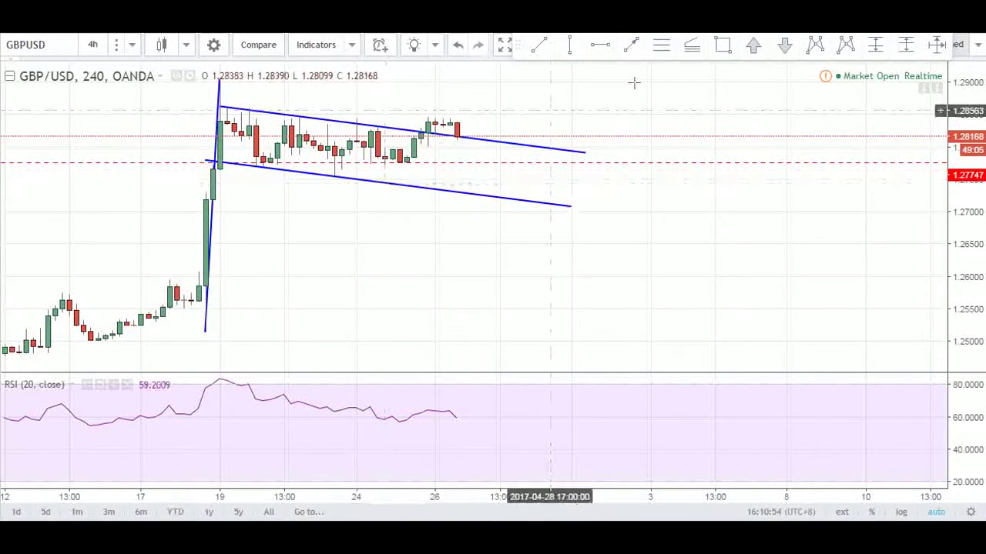
# Step: Temporarily highlight the support zone from about 1.27643 to 1.27825 on GBP/USD with a yellow rectangle and delete it
pyautogui.click(722, 45)
pyautogui.moveTo(328, 159); pyautogui.dragTo(549, 169)
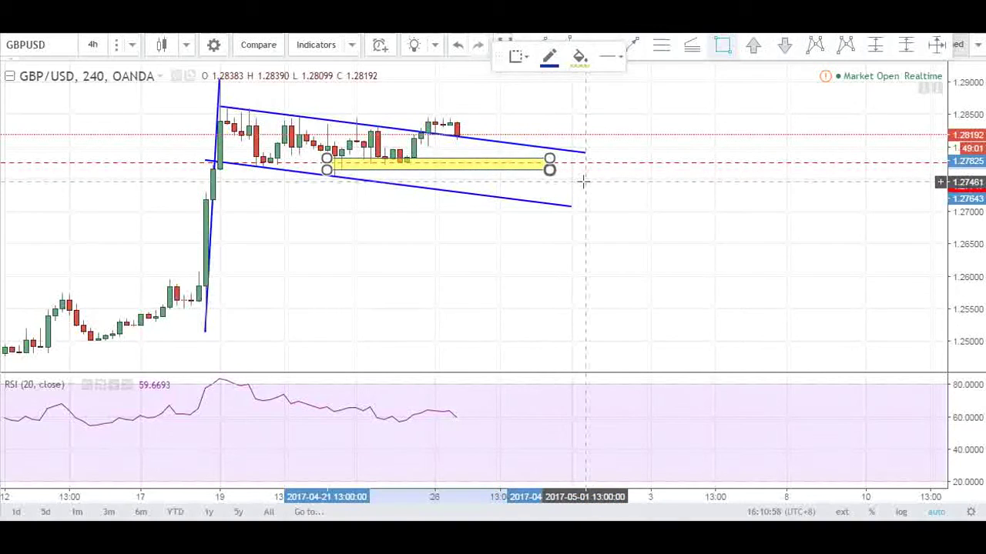
pyautogui.press('Delete')
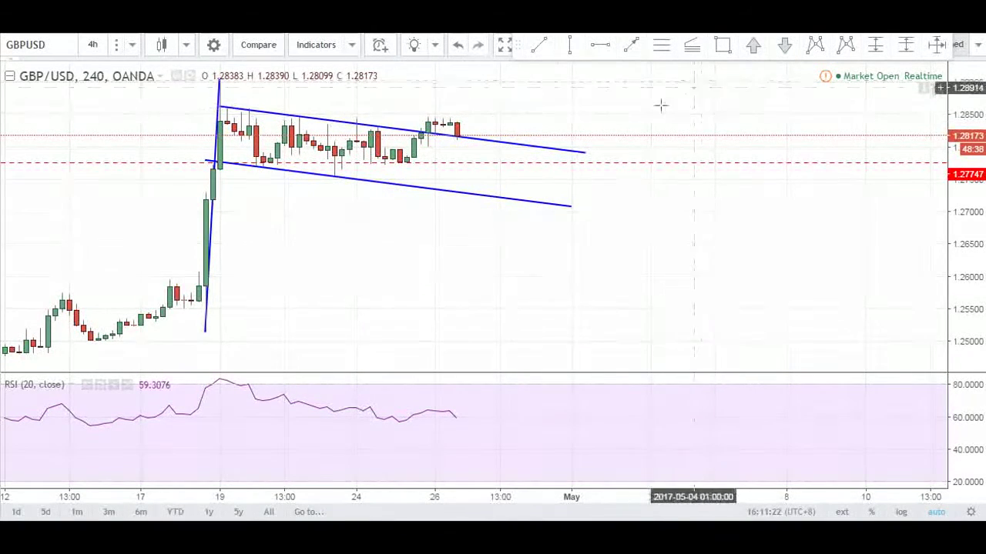
# Step: Draw three red arrows showing a breakout above the flag, a retest of its upper trend line and a renewed rise
pyautogui.scroll(-1, 660, 102)
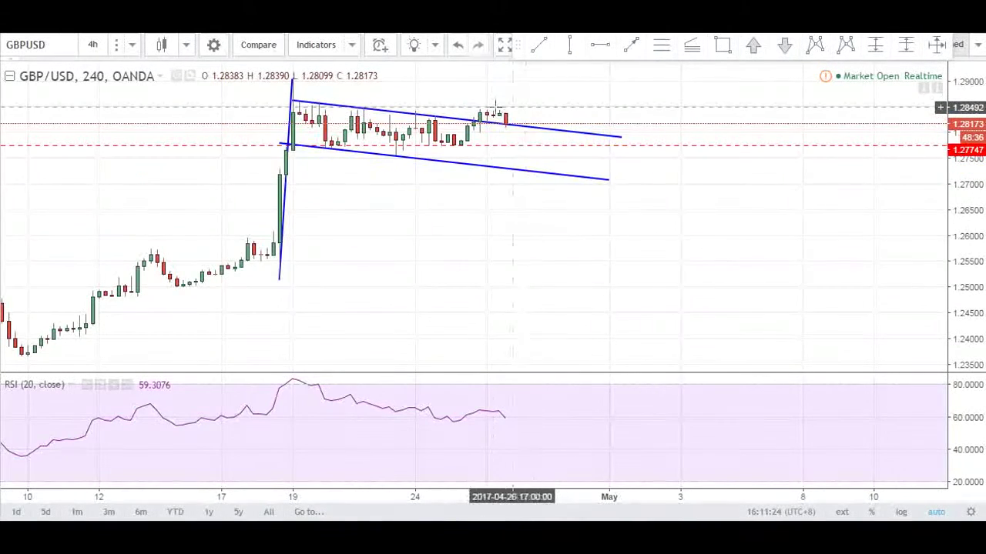
pyautogui.scroll(1, 492, 103)
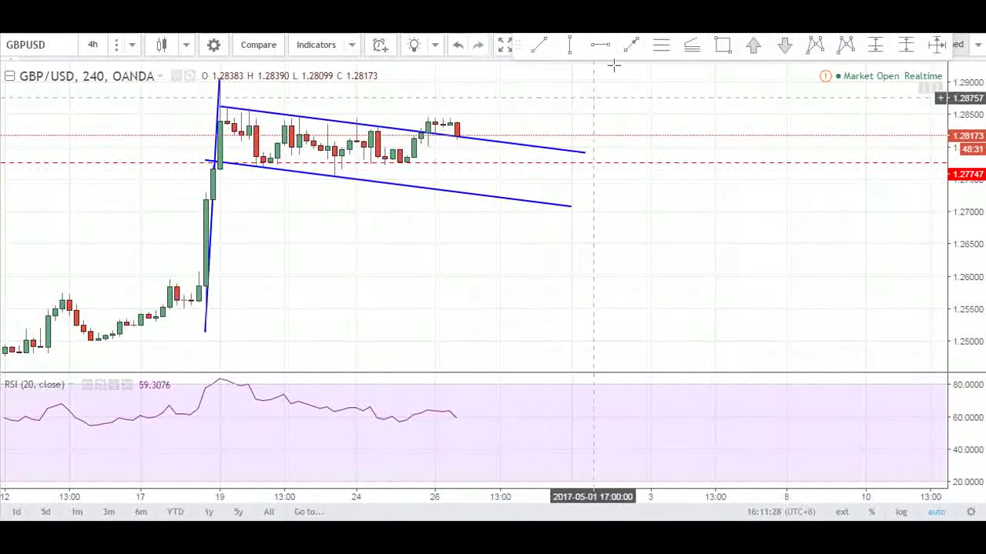
pyautogui.click(630, 45)
pyautogui.moveTo(406, 160); pyautogui.dragTo(456, 90)
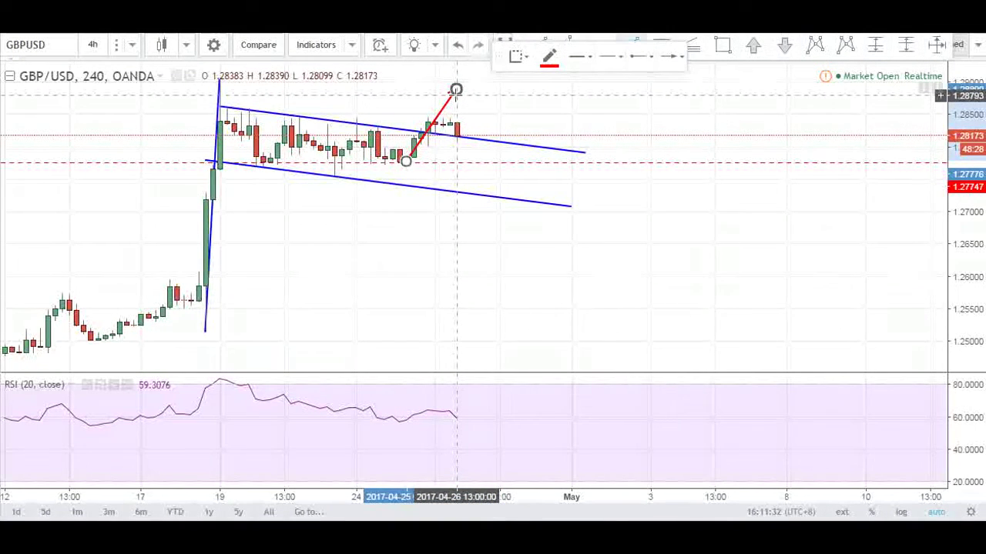
pyautogui.moveTo(456, 92); pyautogui.dragTo(470, 141)
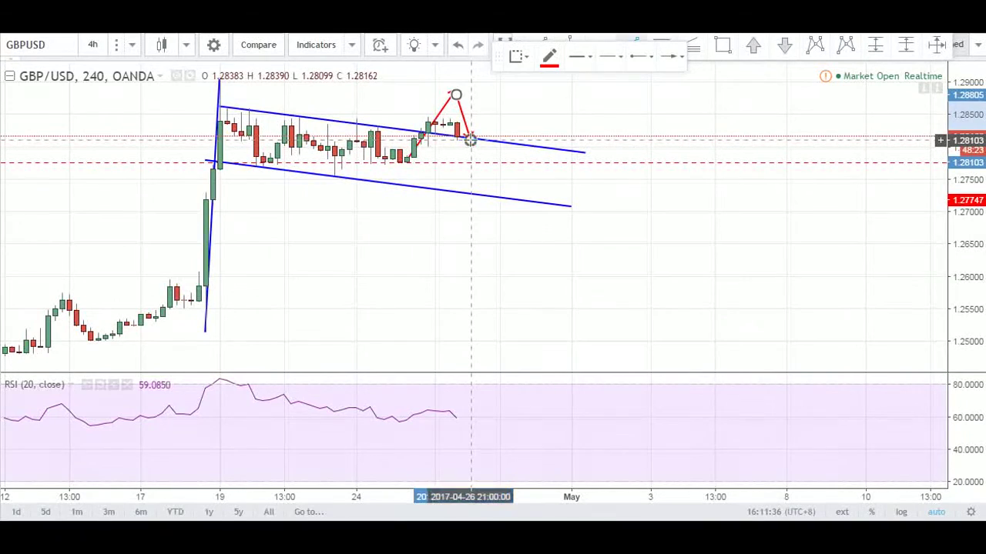
pyautogui.moveTo(470, 139); pyautogui.dragTo(506, 84)
pyautogui.click(573, 103)
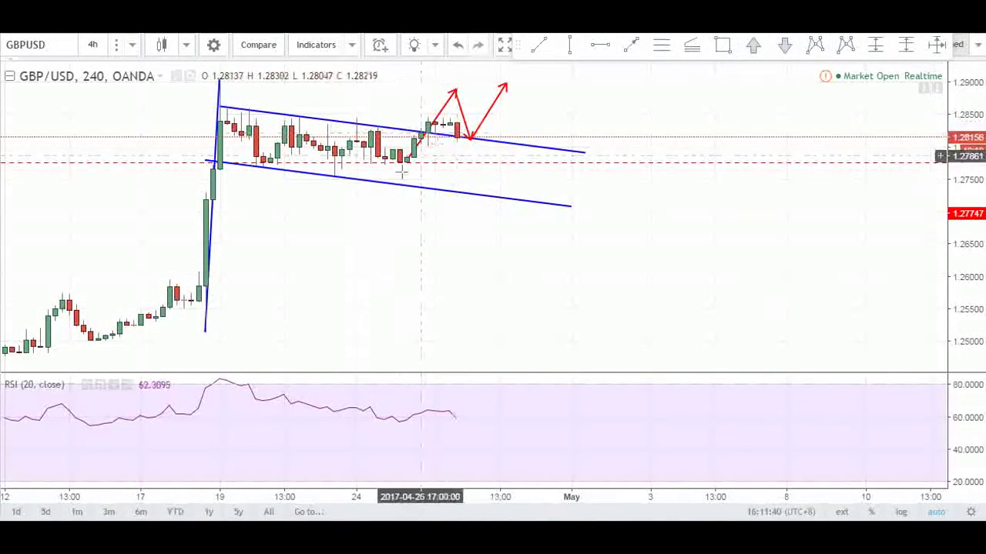
# Step: Delete the red arrows sketched over the GBP/USD flag breakout
pyautogui.click(479, 129)
pyautogui.press('Delete')
pyautogui.click(457, 125)
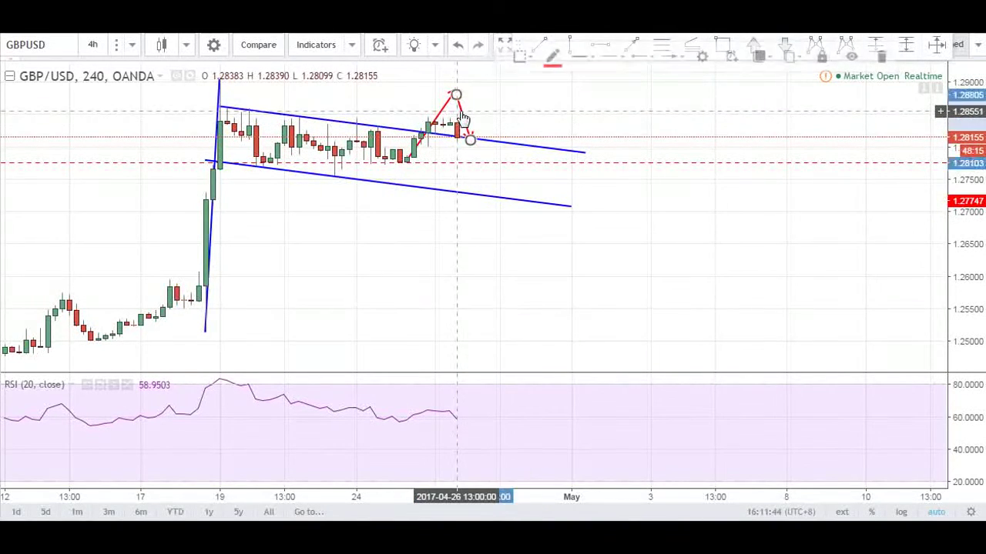
pyautogui.press('Delete')
# Step: Inspect the latest GBP/USD candles at the flag's upper trend line and change the chart interval to 1 hour
pyautogui.scroll(2, 455, 162)
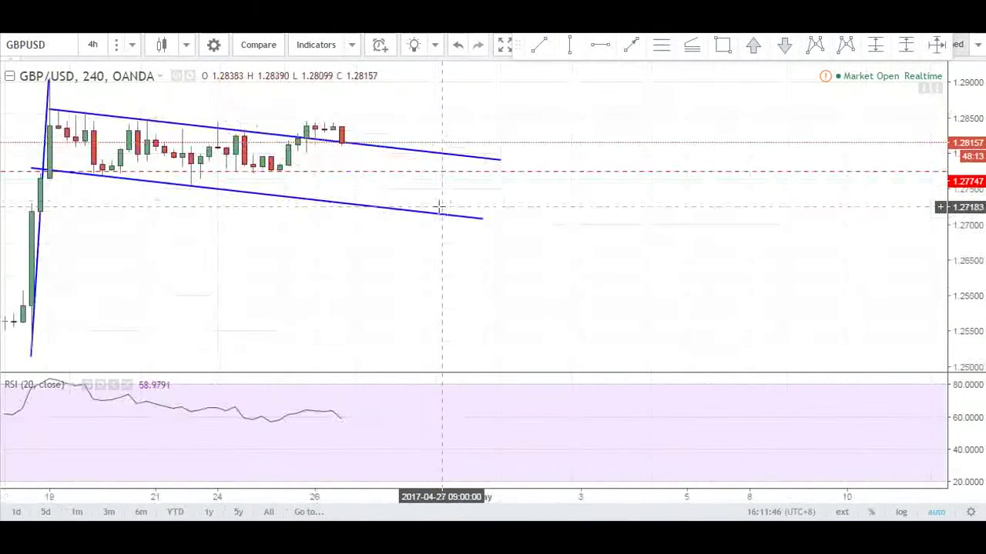
pyautogui.moveTo(334, 247); pyautogui.dragTo(526, 238)
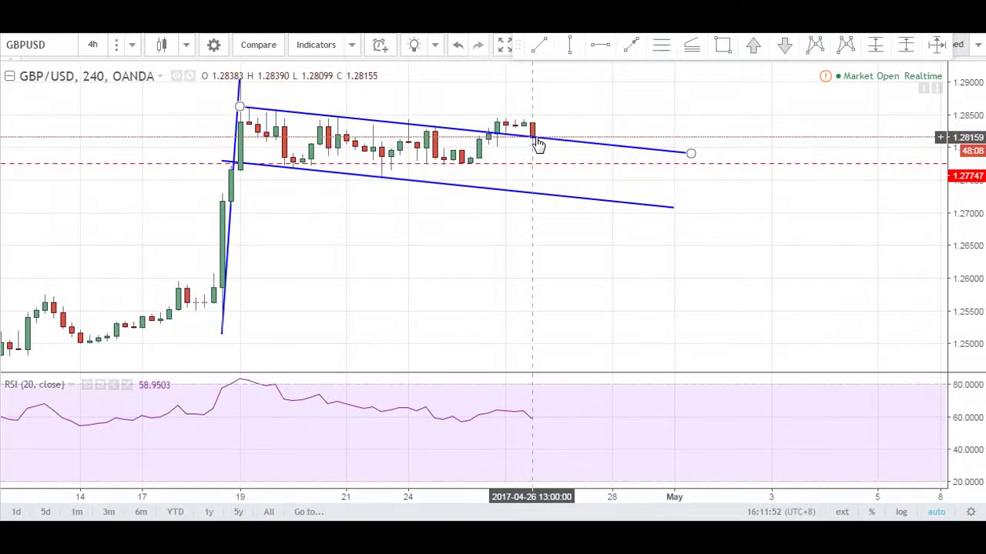
pyautogui.scroll(3, 445, 185)
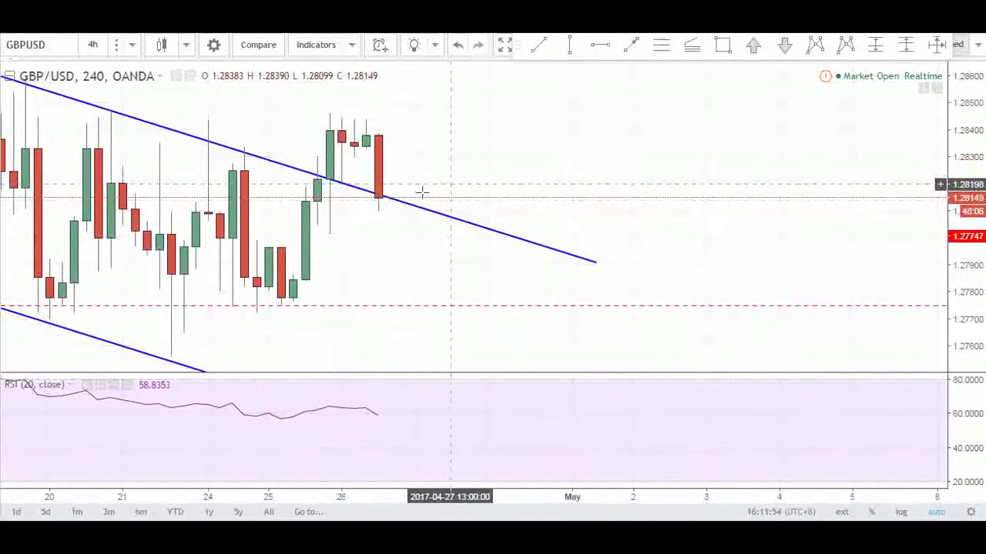
pyautogui.moveTo(370, 211); pyautogui.dragTo(411, 213)
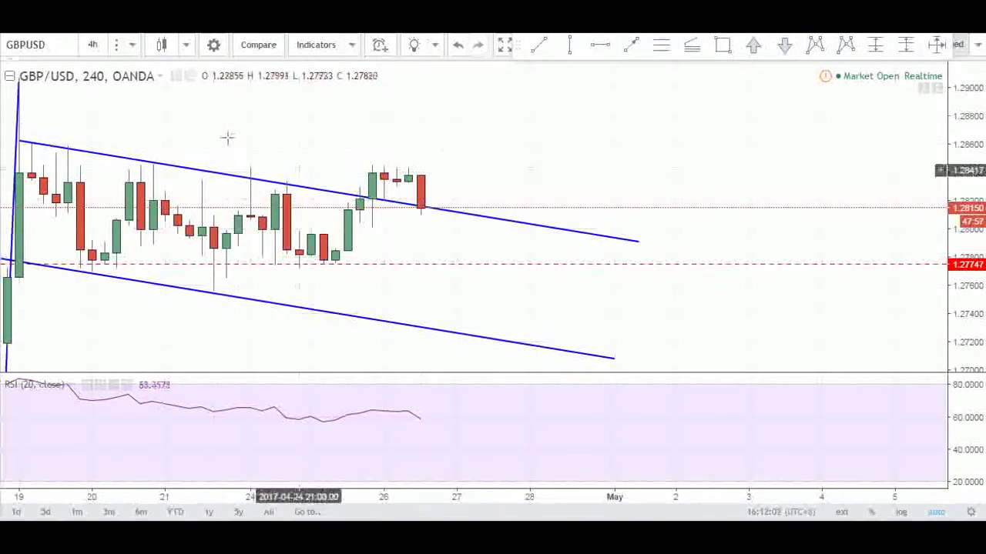
pyautogui.click(132, 44)
pyautogui.click(136, 211)
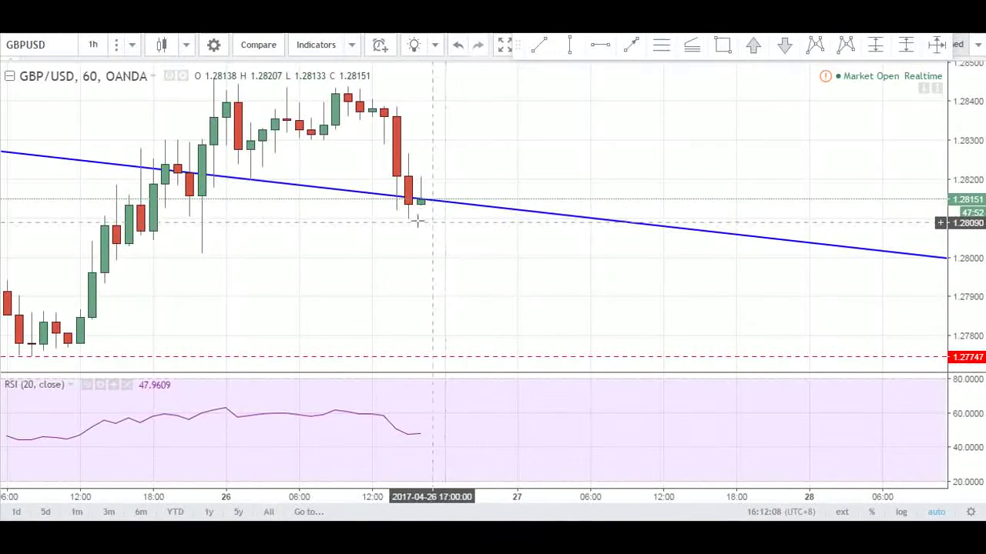
# Step: Mark the touches of the flag's upper trend line between 19 and 25 April with six red down arrows above the candles
pyautogui.scroll(-3, 424, 223)
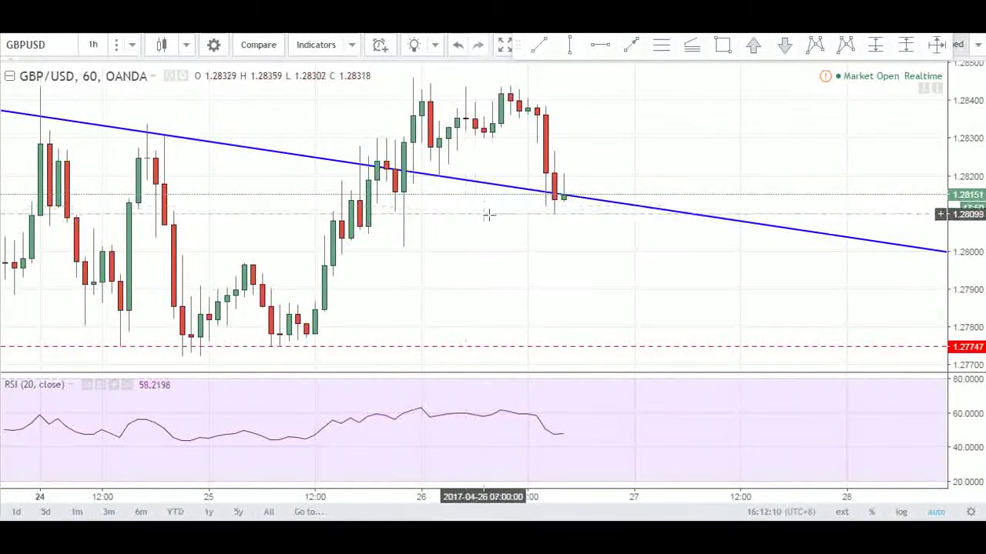
pyautogui.moveTo(530, 238); pyautogui.dragTo(431, 238)
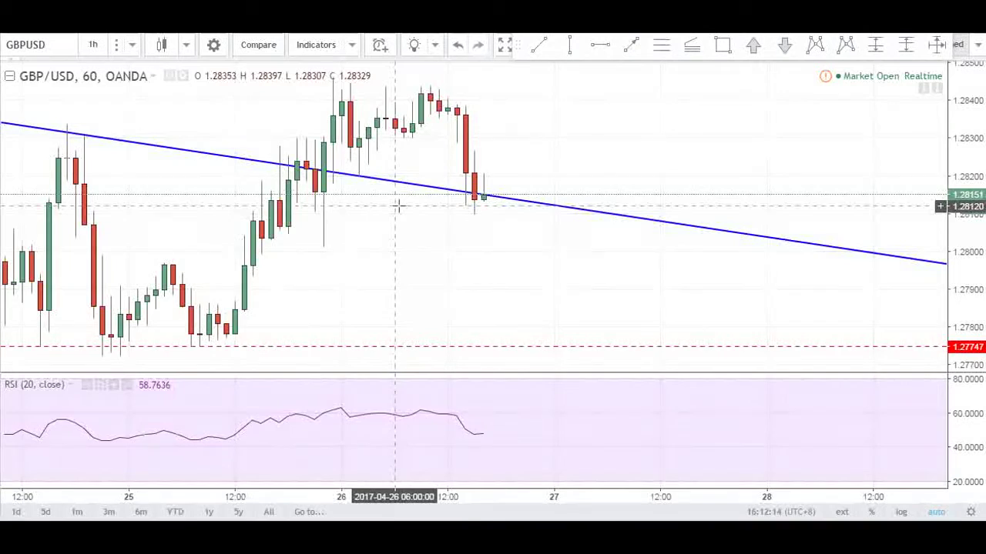
pyautogui.scroll(-1, 431, 206)
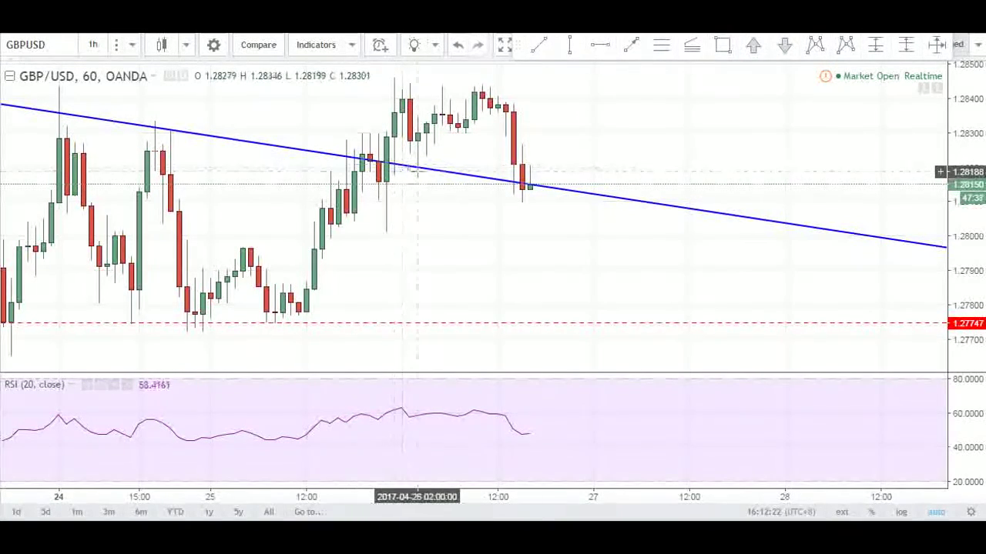
pyautogui.scroll(-3, 413, 176)
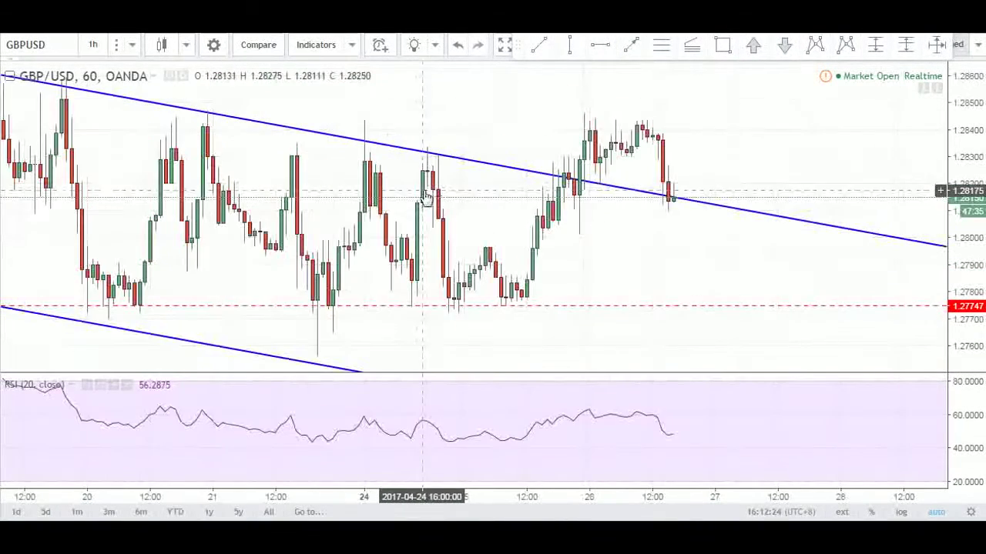
pyautogui.moveTo(268, 184); pyautogui.dragTo(362, 185)
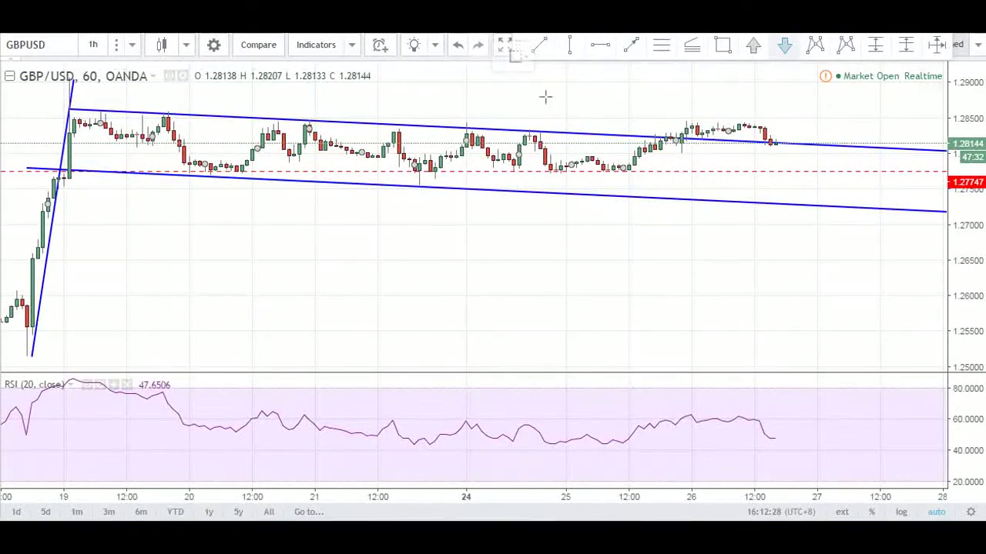
pyautogui.click(167, 101)
pyautogui.click(305, 101)
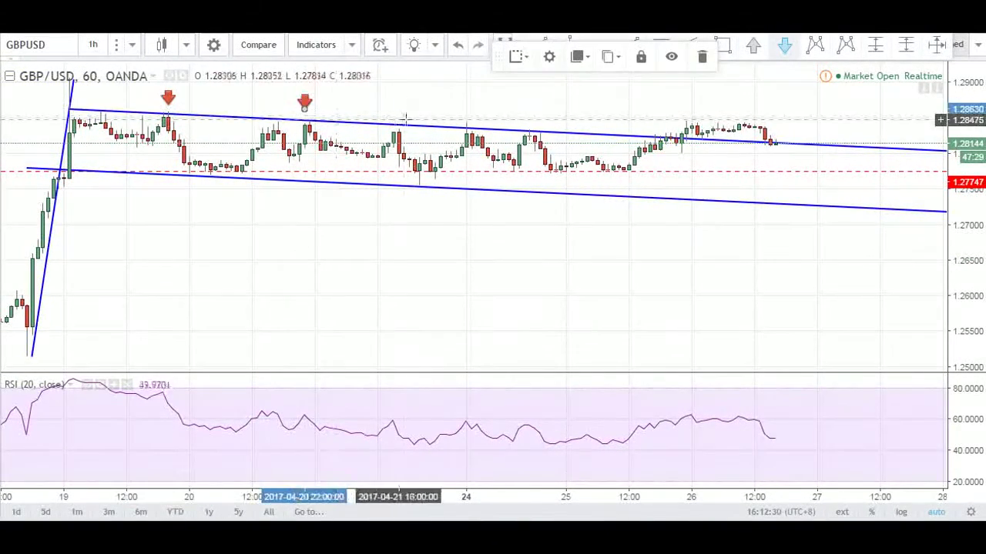
pyautogui.click(466, 101)
pyautogui.click(529, 113)
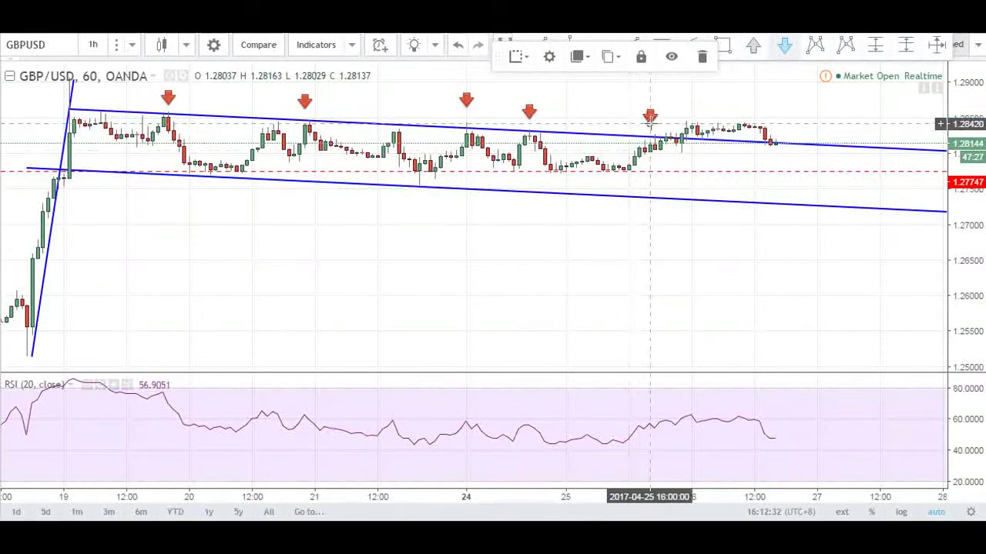
pyautogui.scroll(5, 623, 210)
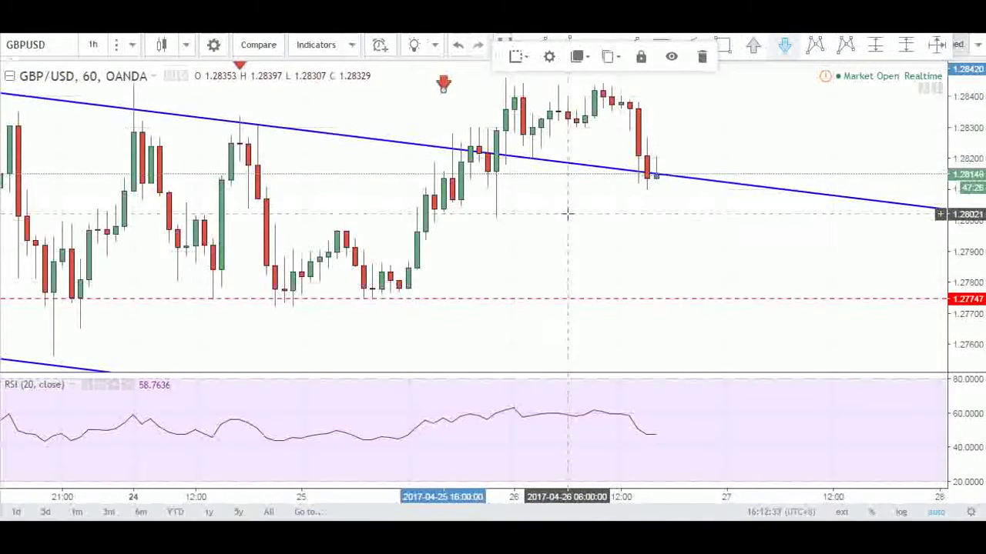
pyautogui.click(470, 98)
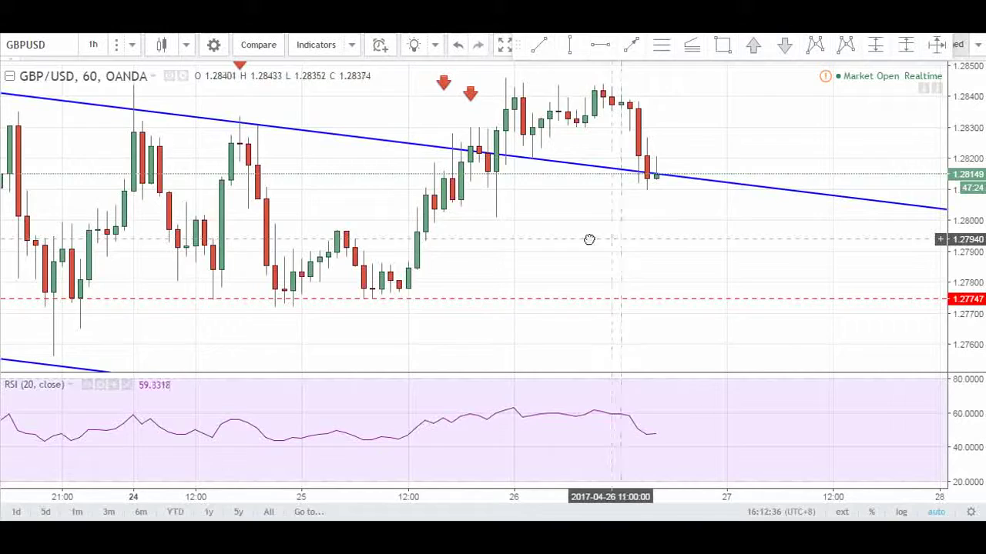
pyautogui.moveTo(621, 238); pyautogui.dragTo(586, 236)
pyautogui.click(629, 51)
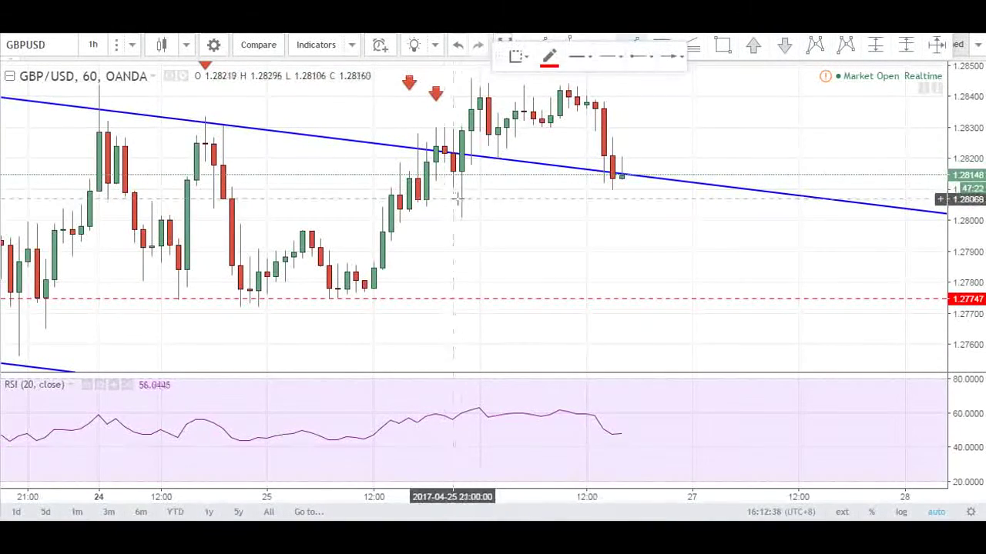
pyautogui.click(460, 198)
pyautogui.press('Delete')
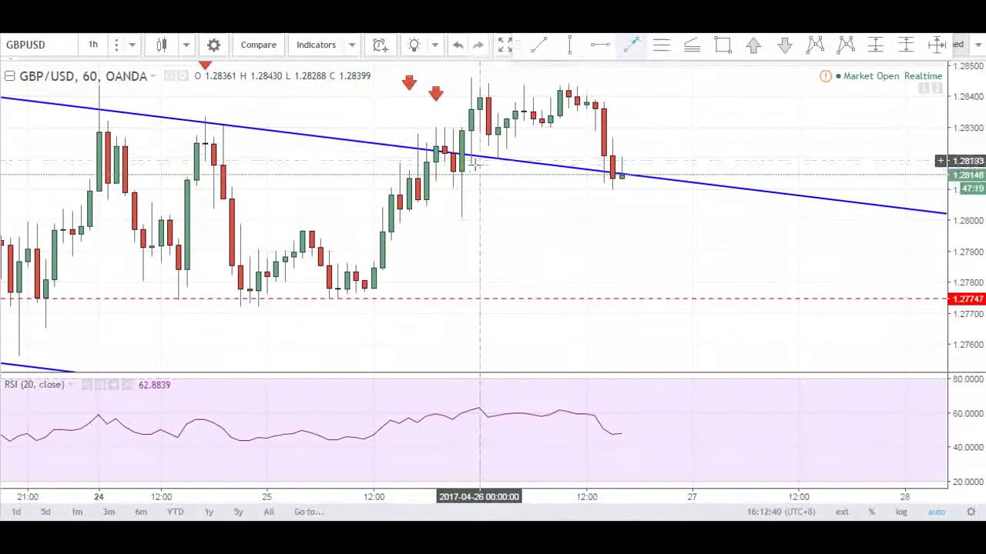
# Step: Place a green up arrow below the 26 April 02:00 candle that retests the flag's upper trend line
pyautogui.click(753, 44)
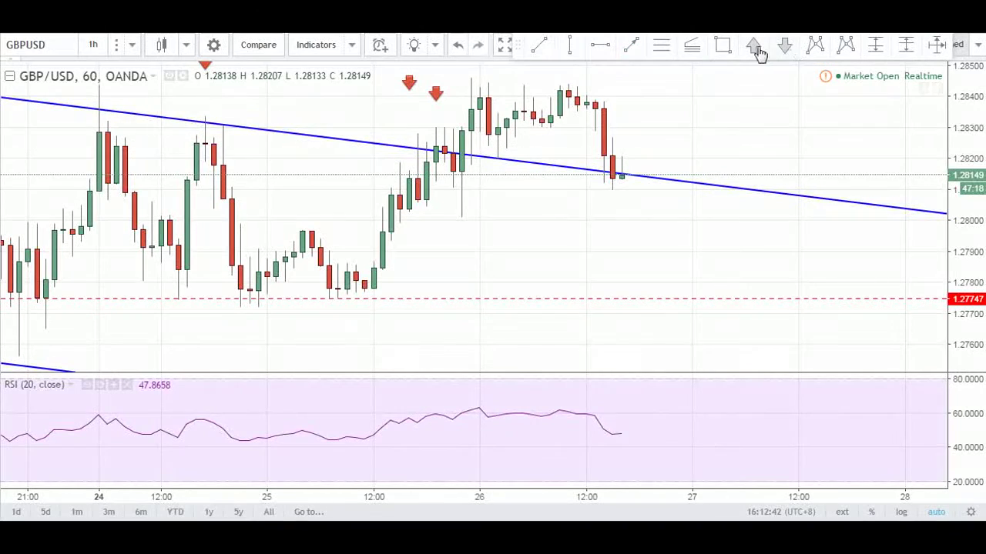
pyautogui.click(497, 183)
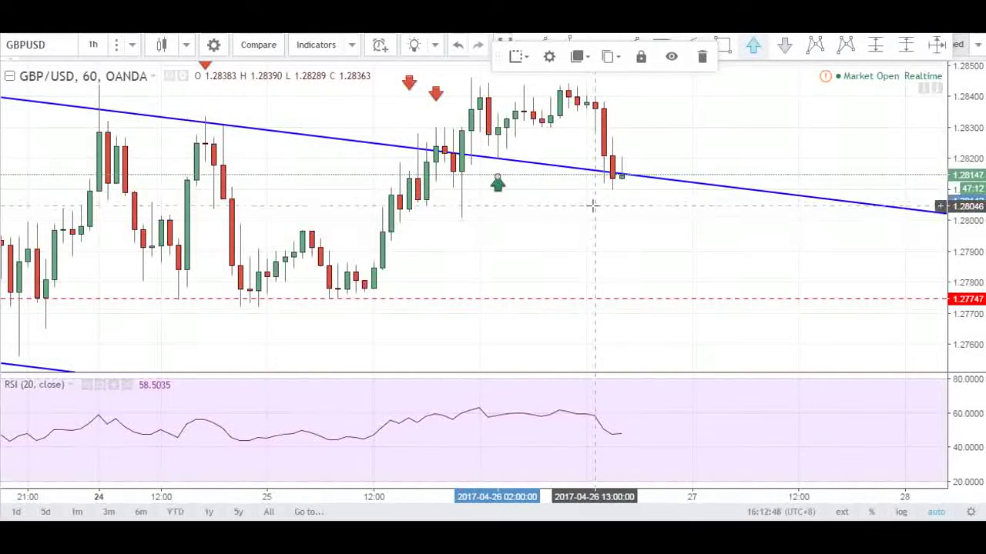
# Step: Temporarily sketch red arrows rising to about 1.2843 and falling from the latest candles at the upper trend line, and remove both
pyautogui.scroll(2, 585, 216)
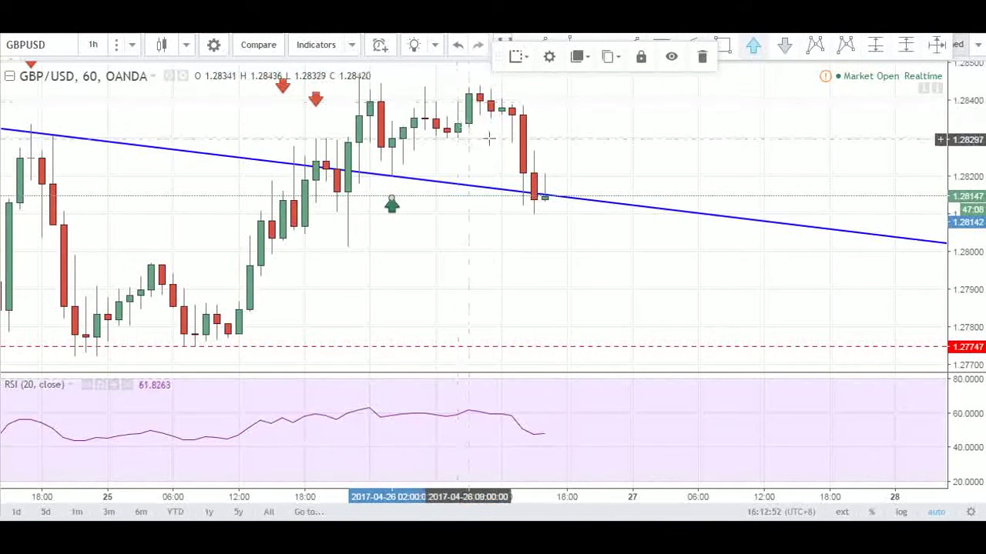
pyautogui.scroll(-2, 512, 127)
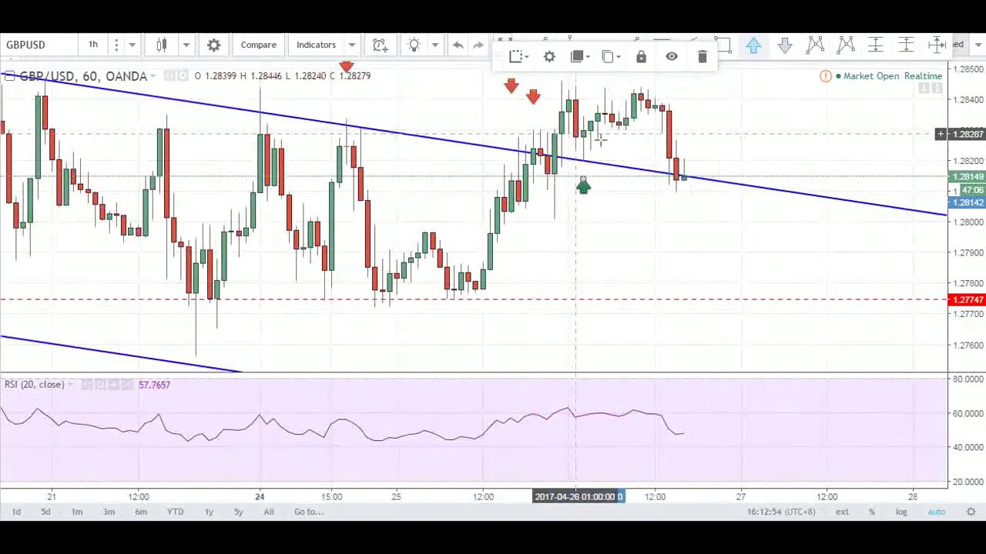
pyautogui.click(683, 176)
pyautogui.click(747, 89)
pyautogui.click(676, 178)
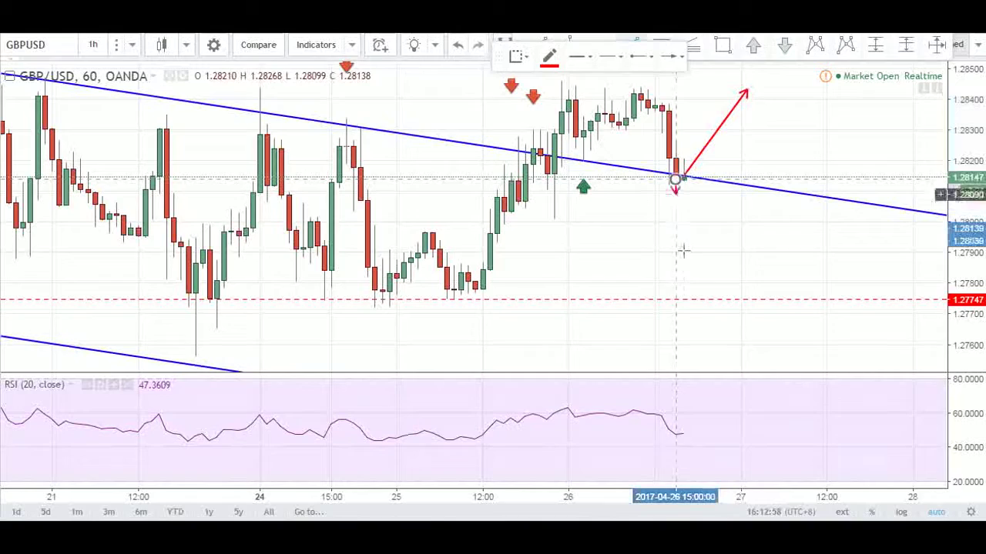
pyautogui.click(689, 259)
pyautogui.press('Delete')
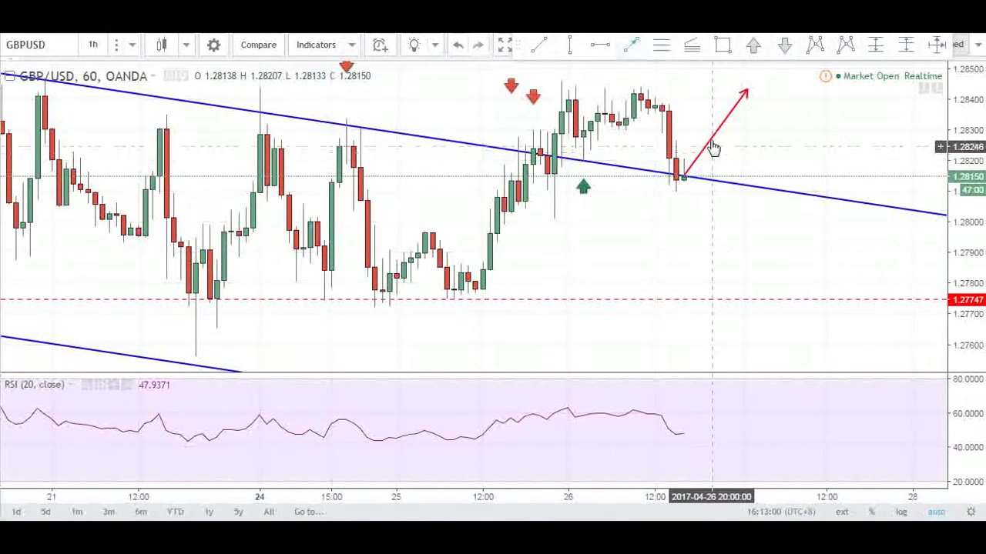
pyautogui.hotkey('ctrl', 'z')
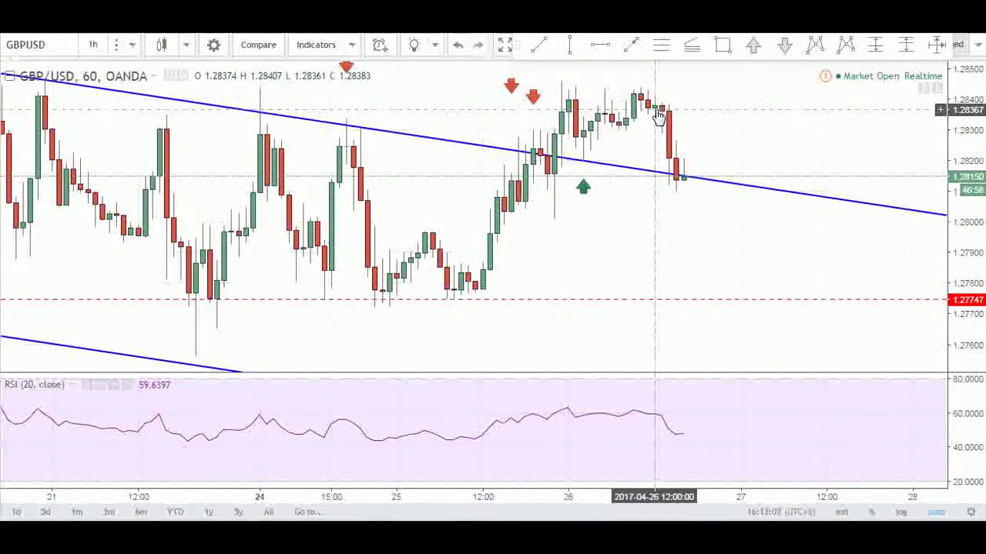
# Step: Change the GBP/USD chart interval to 4 hours and view the marked flag and its latest candle up close
pyautogui.click(131, 45)
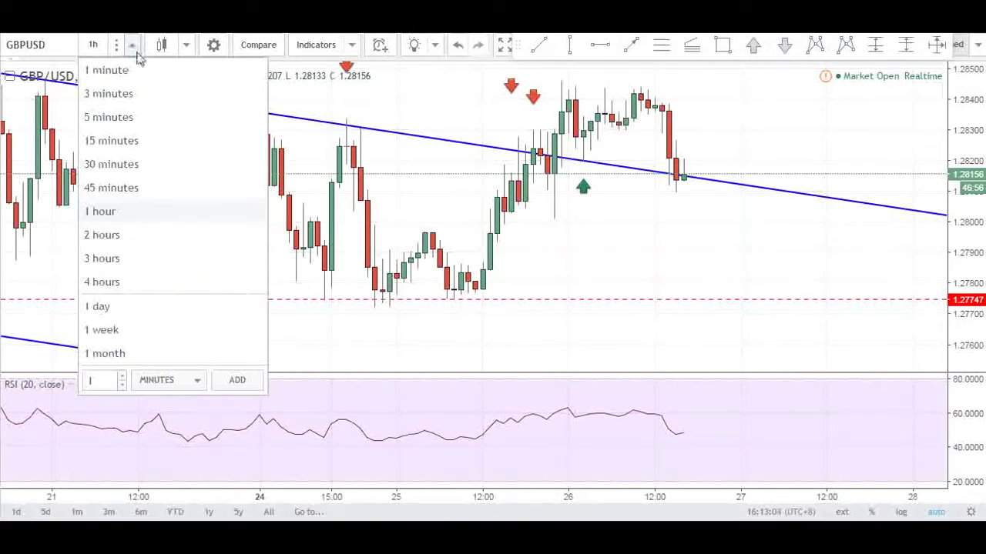
pyautogui.click(142, 290)
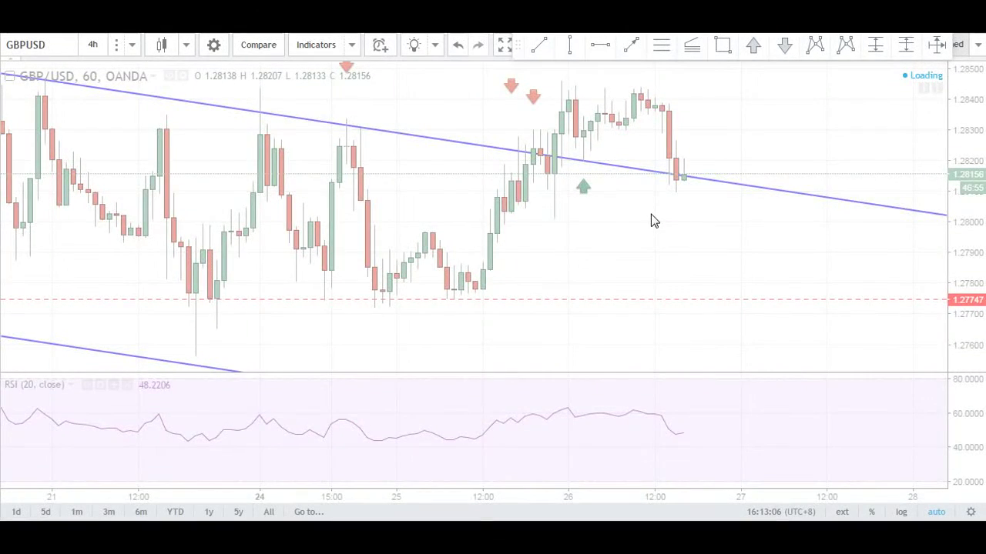
pyautogui.scroll(4, 644, 193)
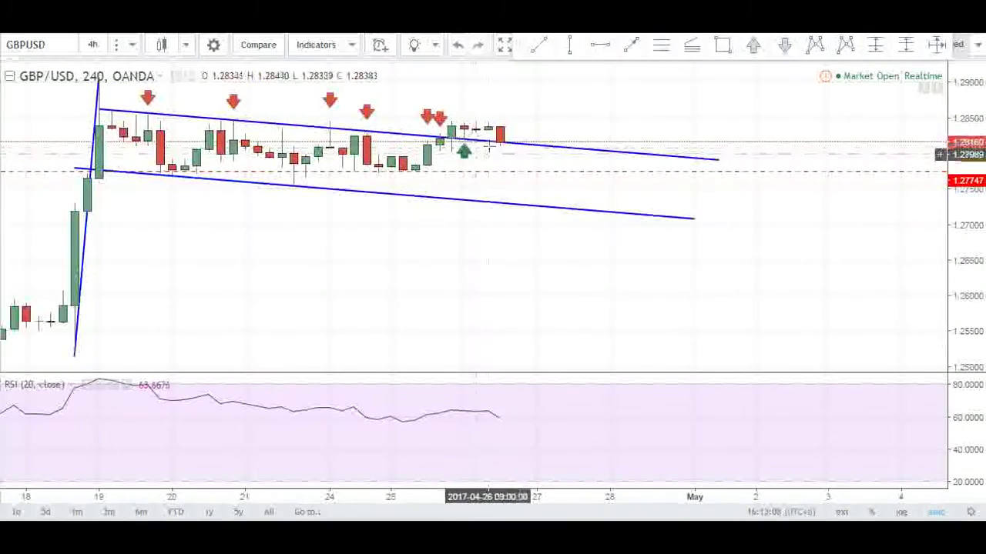
pyautogui.scroll(1, 520, 177)
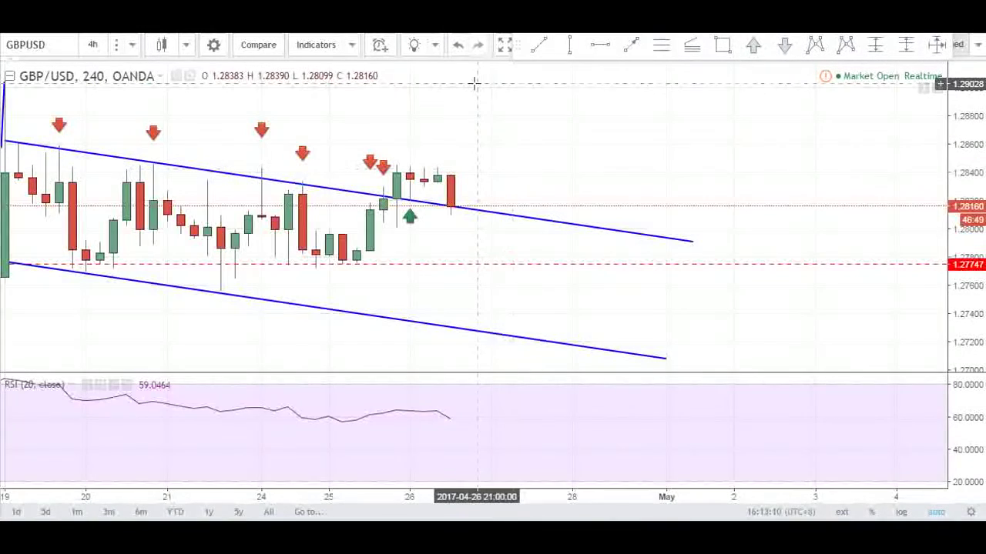
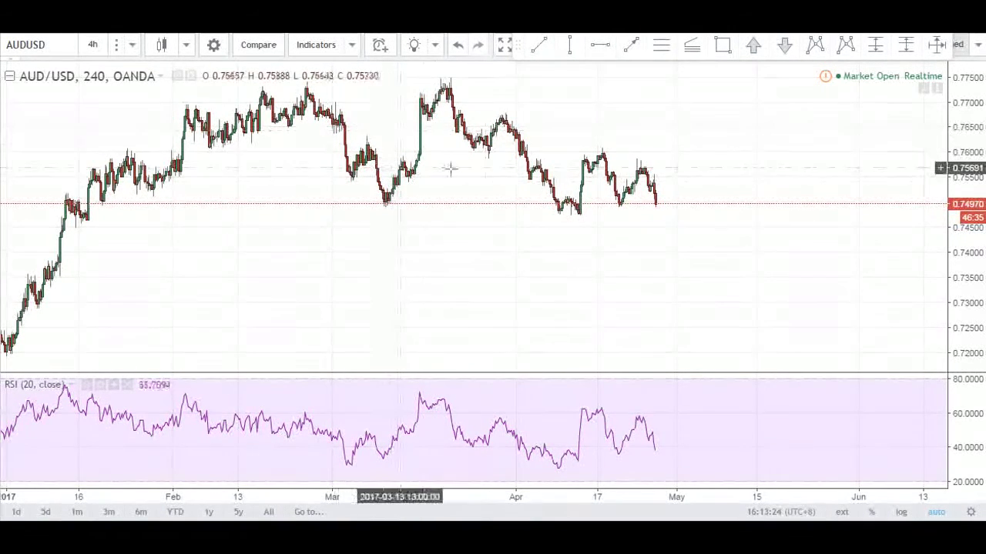
# Step: Trace AUD/USD with red arrows from the late-December low to the February high, down to the March low and up to the March high
pyautogui.scroll(-3, 647, 212)
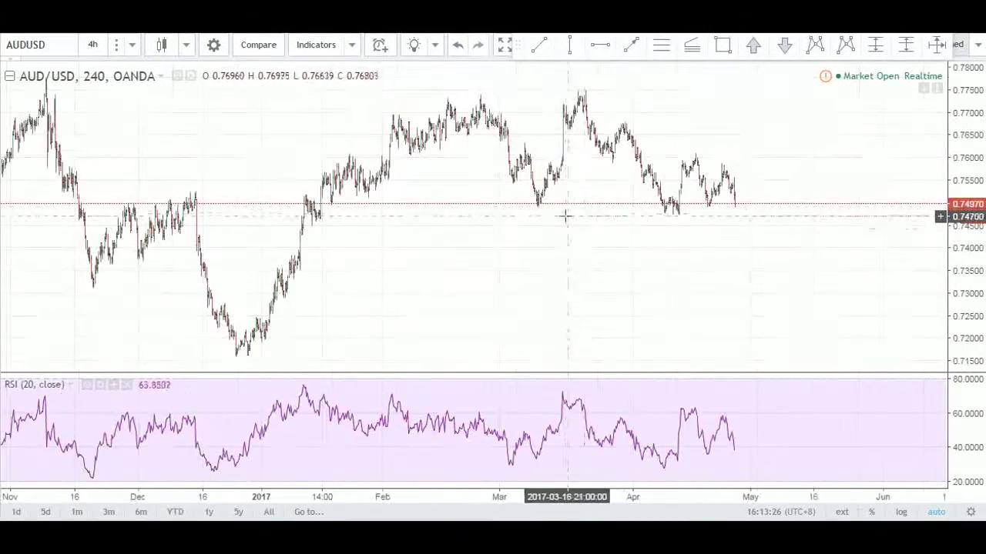
pyautogui.click(255, 340)
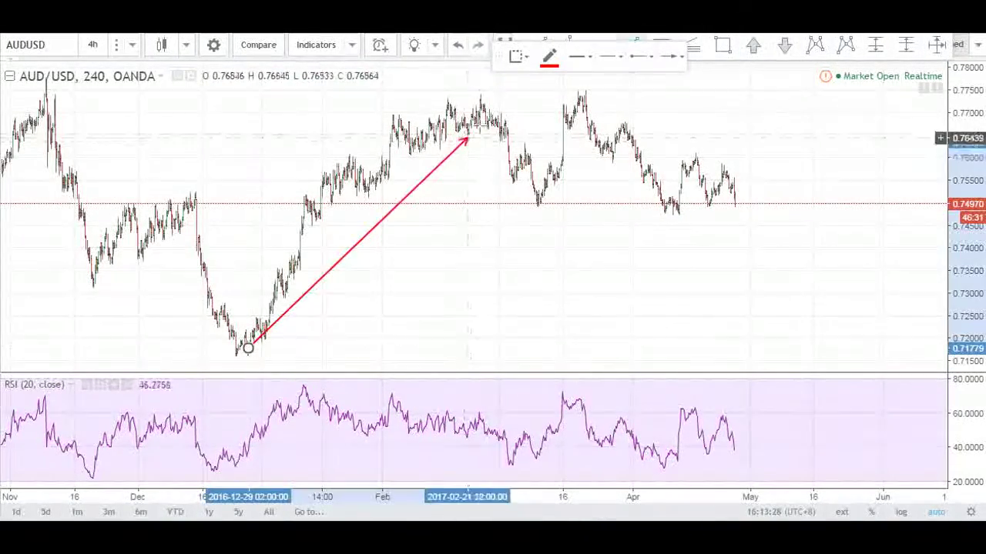
pyautogui.click(483, 102)
pyautogui.click(535, 210)
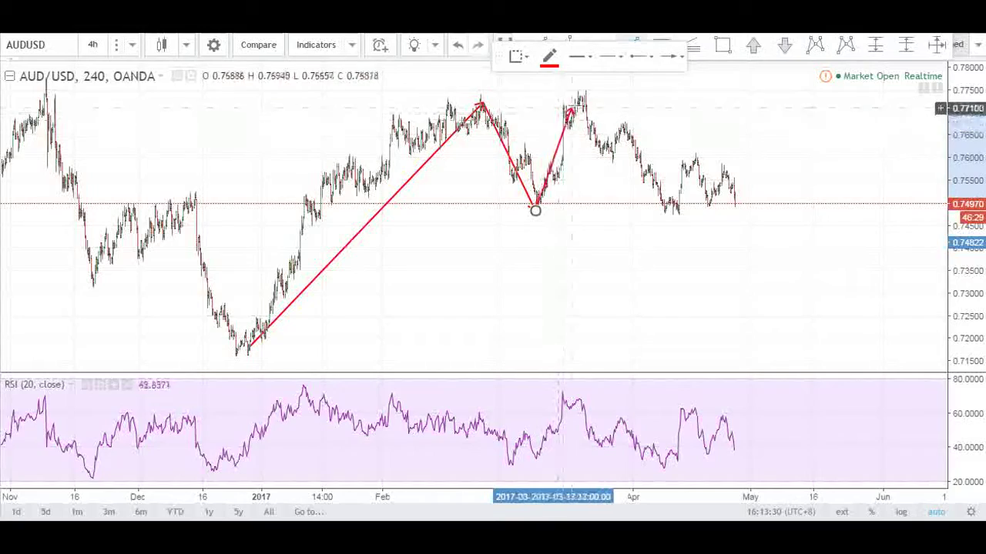
pyautogui.click(583, 99)
# Step: Trace the decline from the March high to the April low in red and link the matching highs and lows with near-horizontal arrows
pyautogui.click(477, 97)
pyautogui.click(574, 101)
pyautogui.click(609, 160)
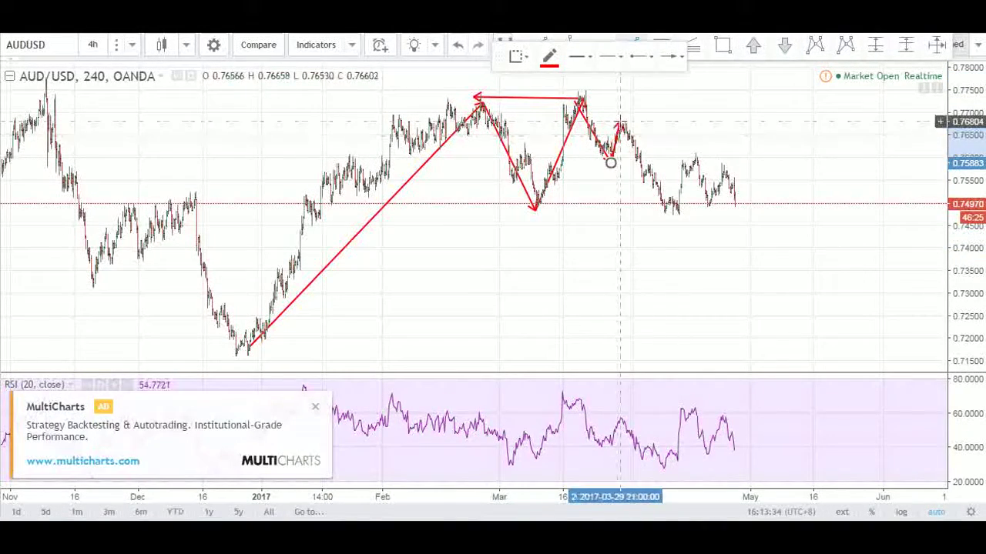
pyautogui.click(618, 123)
pyautogui.click(668, 212)
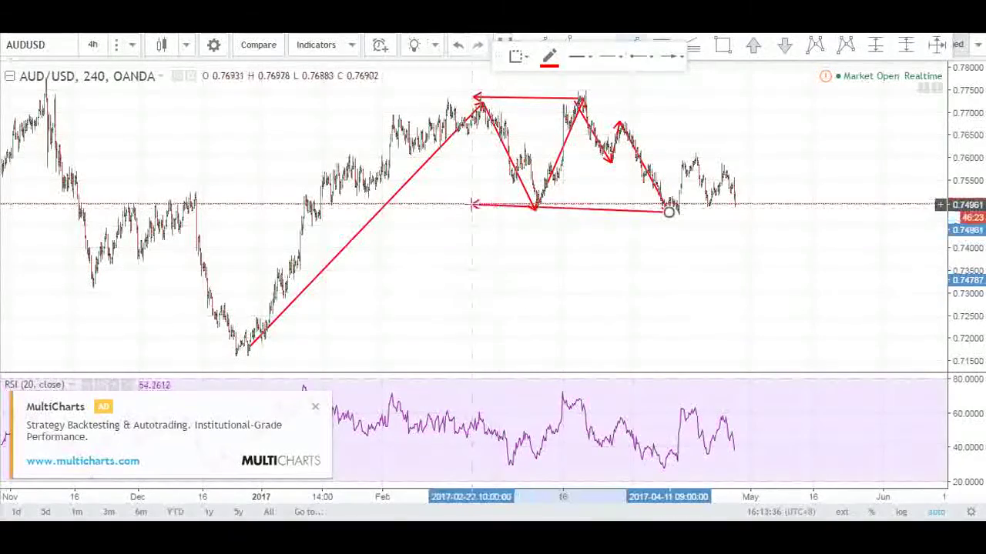
pyautogui.doubleClick(460, 207)
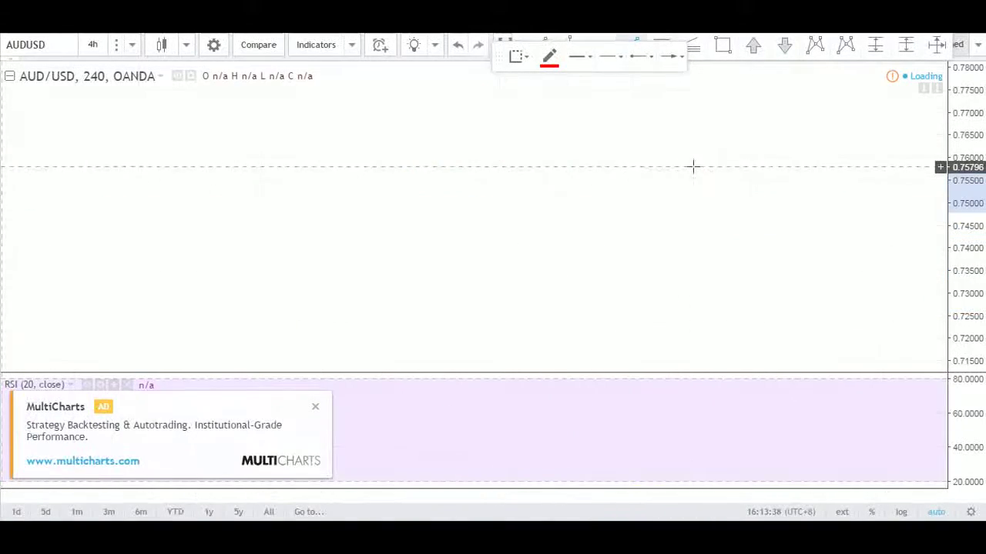
# Step: Dismiss the advertisement, remove all drawing tools from the AUD/USD chart and mark the support level with a dashed red horizontal line at 0.74922
pyautogui.click(315, 407)
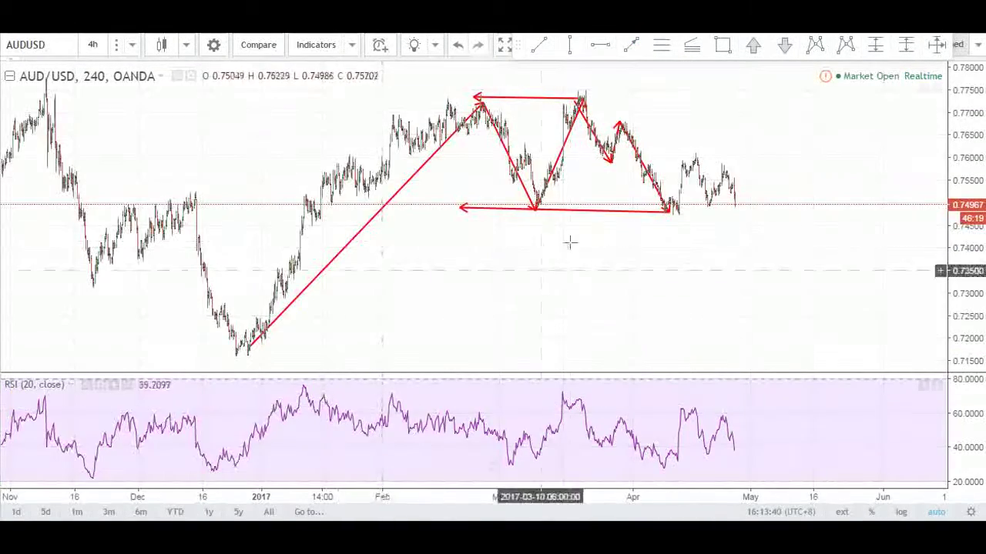
pyautogui.scroll(3, 551, 241)
pyautogui.scroll(1, 462, 253)
pyautogui.moveTo(372, 255); pyautogui.dragTo(548, 255)
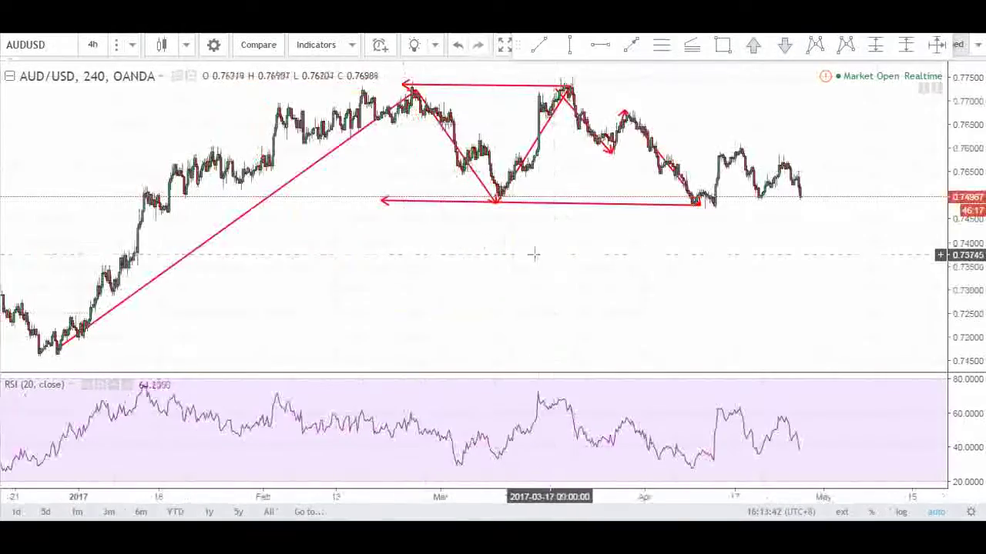
pyautogui.rightClick(421, 243)
pyautogui.moveTo(592, 438)
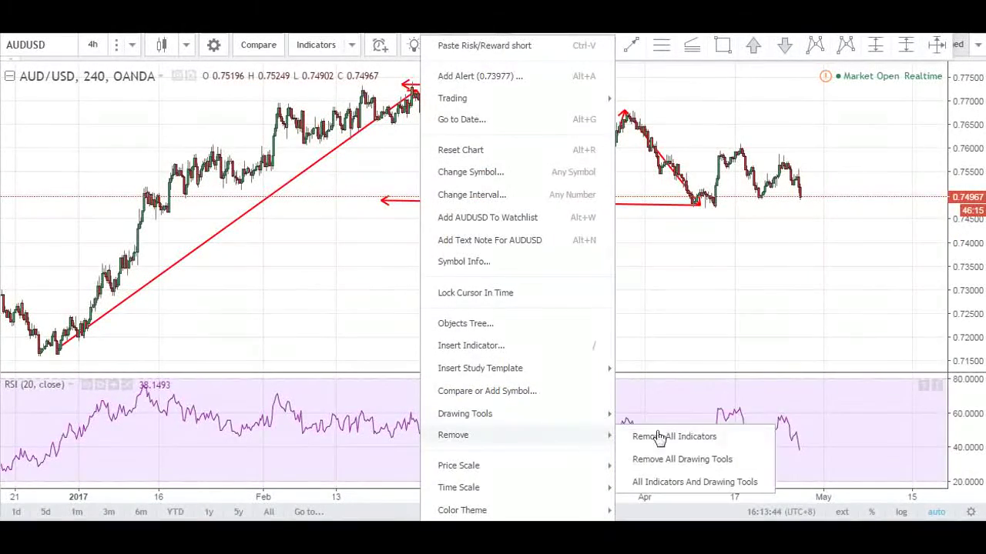
pyautogui.click(690, 464)
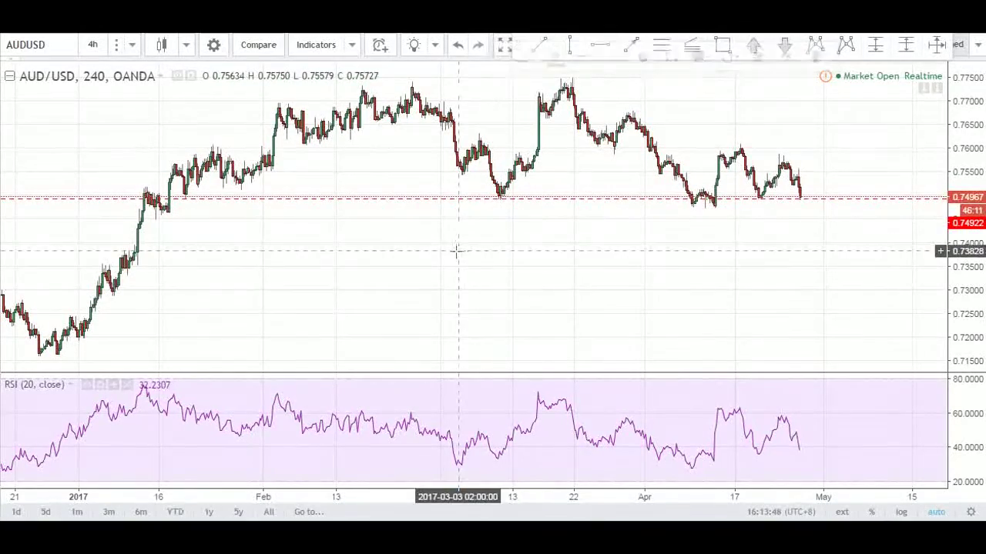
# Step: Place green up arrows below the March low and the three April lows around the 0.74922 support line
pyautogui.scroll(3, 536, 185)
pyautogui.moveTo(356, 202); pyautogui.dragTo(422, 198)
pyautogui.moveTo(583, 181); pyautogui.dragTo(501, 185)
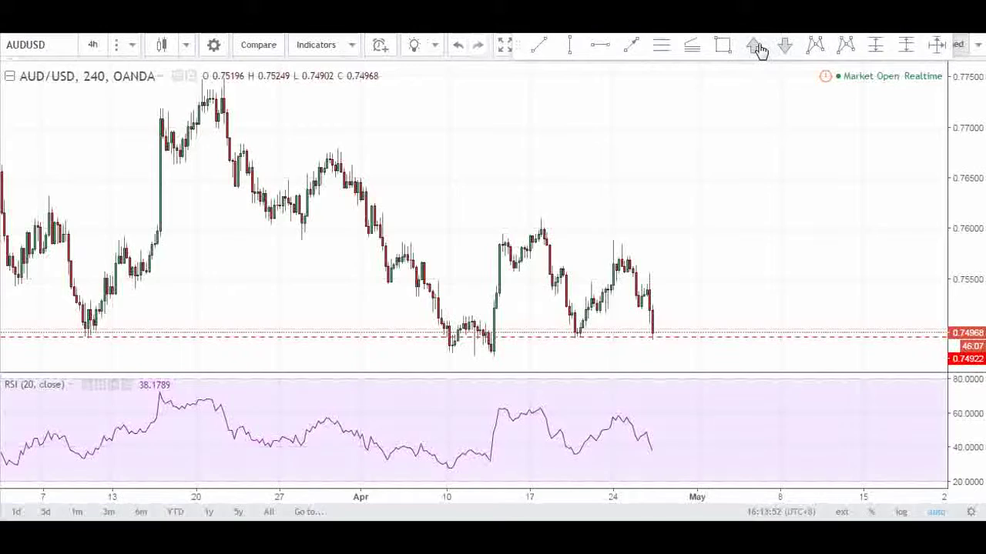
pyautogui.click(576, 355)
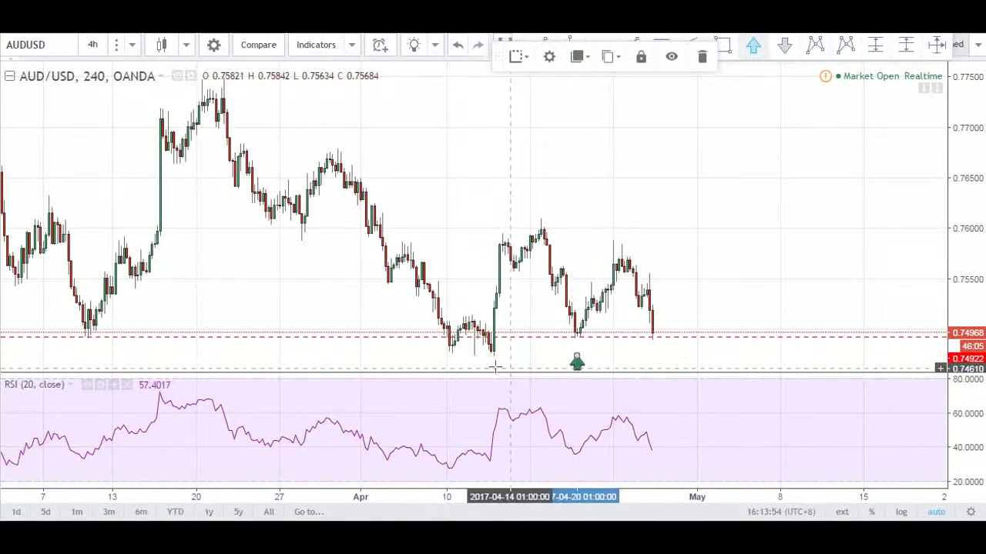
pyautogui.click(409, 349)
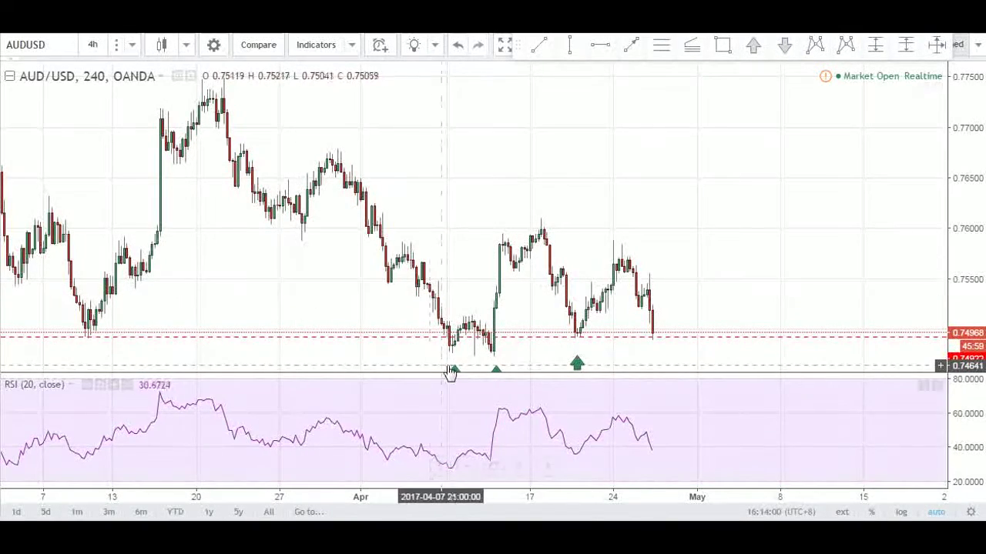
pyautogui.moveTo(297, 279); pyautogui.dragTo(586, 245)
pyautogui.click(755, 44)
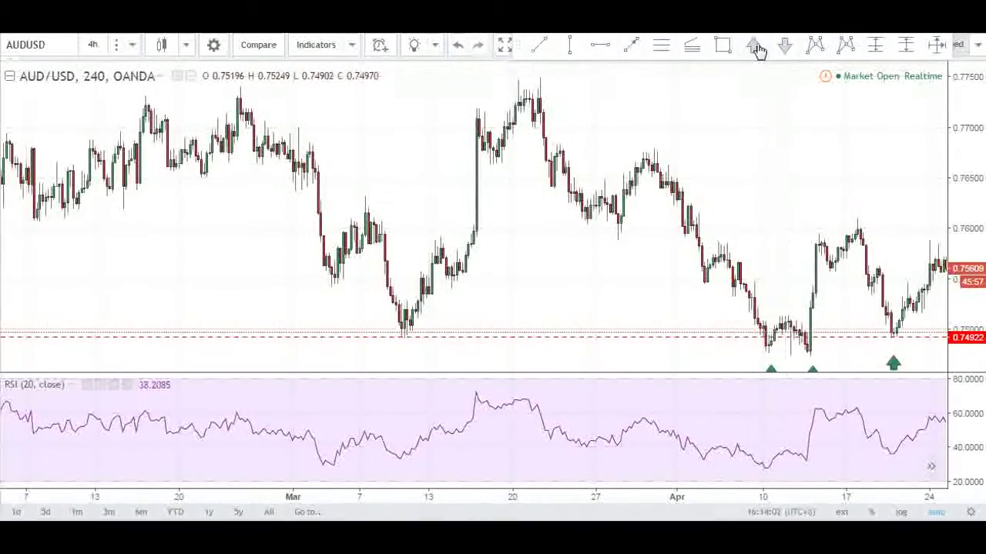
pyautogui.click(404, 354)
# Step: Place a green up arrow below the January retest of the 0.74922 line and box the mid-January consolidation with a yellow rectangle
pyautogui.moveTo(240, 277); pyautogui.dragTo(654, 301)
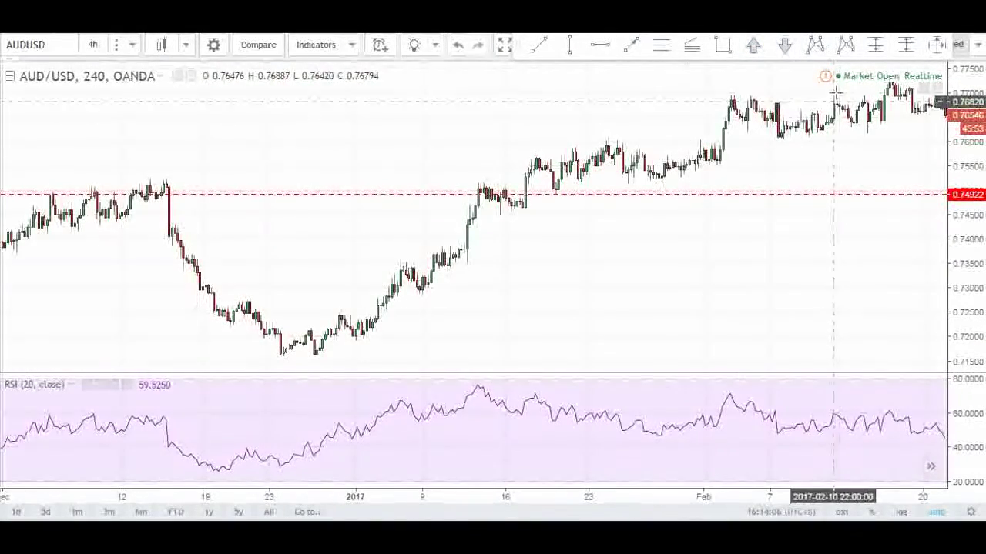
pyautogui.click(753, 44)
pyautogui.click(556, 213)
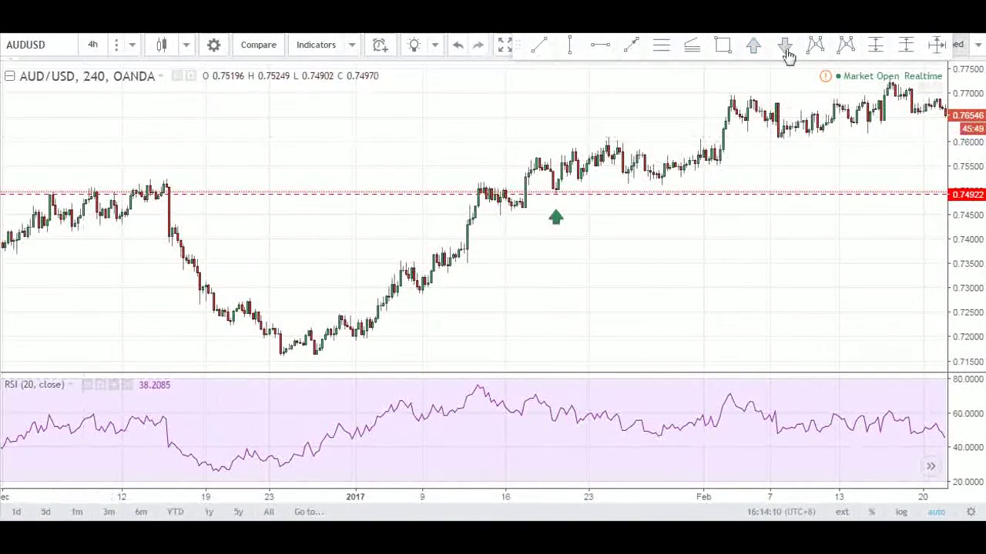
pyautogui.click(727, 45)
pyautogui.moveTo(472, 183); pyautogui.dragTo(527, 215)
pyautogui.click(410, 240)
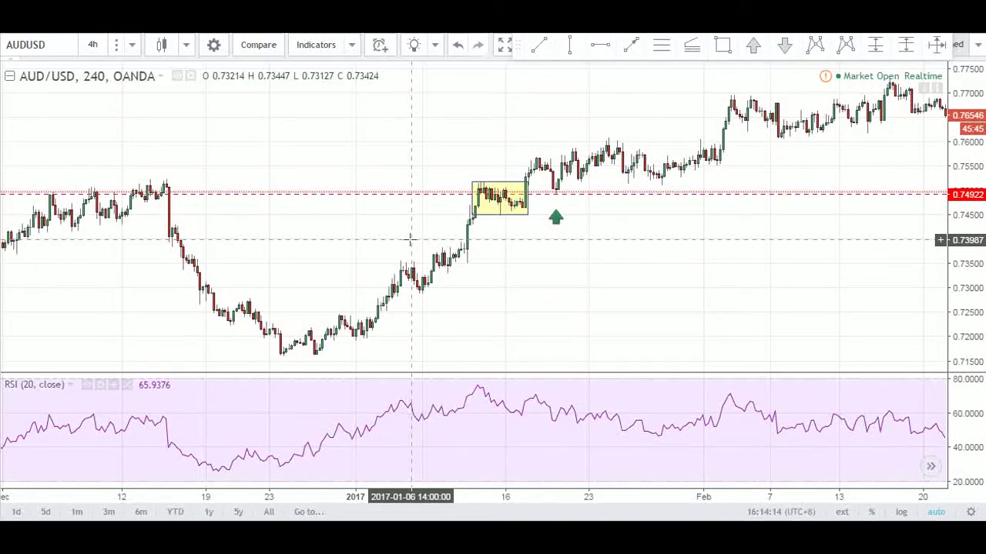
# Step: Mark the resistance touches between late November and mid-December 2016 with five red down arrows above the candles
pyautogui.moveTo(352, 246); pyautogui.dragTo(594, 269)
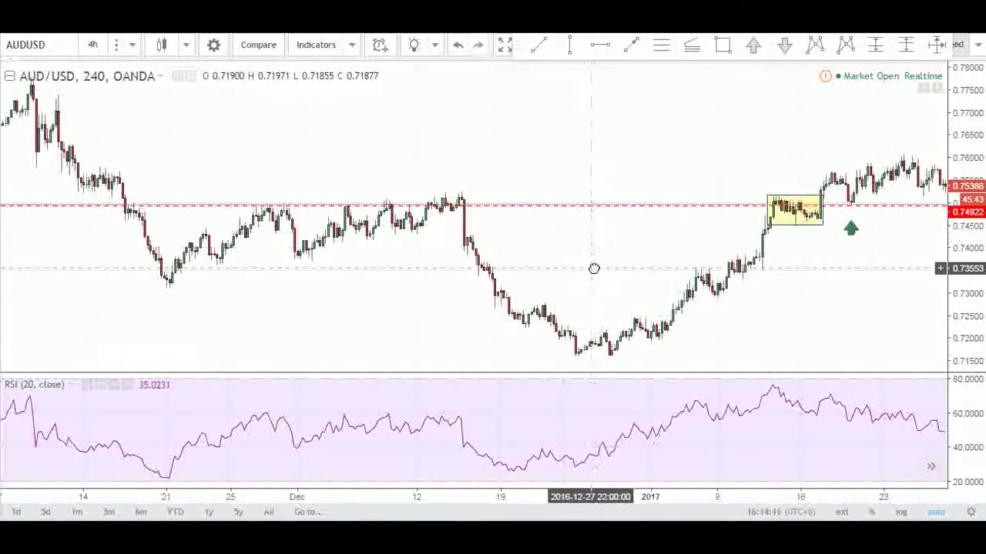
pyautogui.click(464, 180)
pyautogui.click(420, 183)
pyautogui.click(384, 187)
pyautogui.click(337, 189)
pyautogui.click(277, 187)
pyautogui.press('Escape')
pyautogui.moveTo(379, 283); pyautogui.dragTo(339, 281)
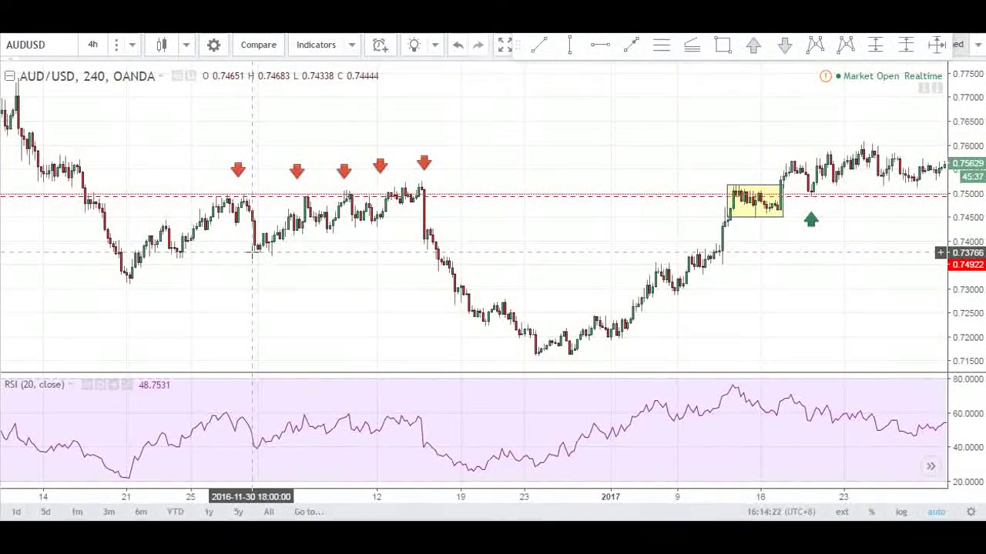
# Step: Draw a red arrow down the fall from 14 to 27 December 2016 and measure its date and price range
pyautogui.click(632, 48)
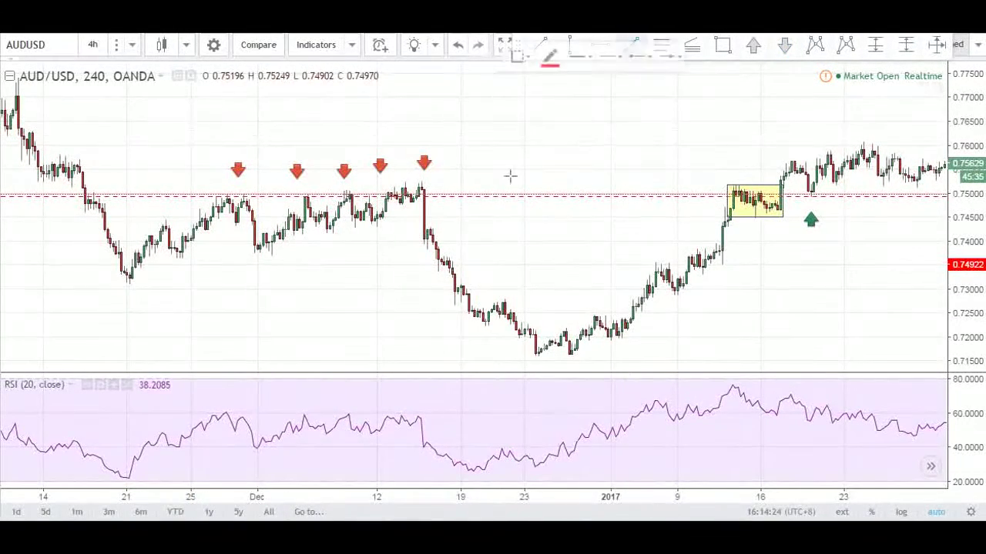
pyautogui.click(424, 190)
pyautogui.click(547, 359)
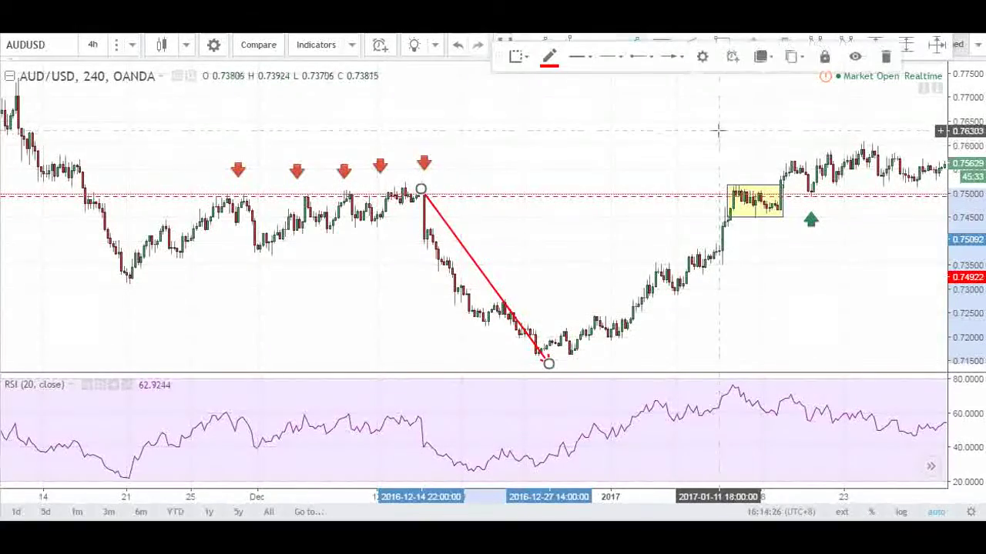
pyautogui.click(936, 44)
pyautogui.click(443, 196)
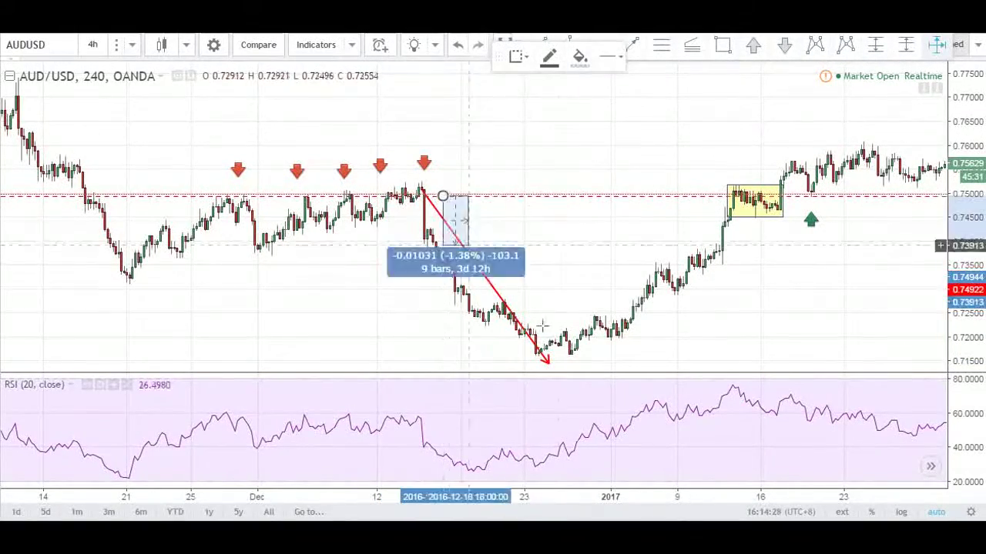
pyautogui.press('Escape')
# Step: Sketch a red arrow rising from the latest candle at the support line to about 0.7607 in early May
pyautogui.moveTo(835, 328); pyautogui.dragTo(470, 325)
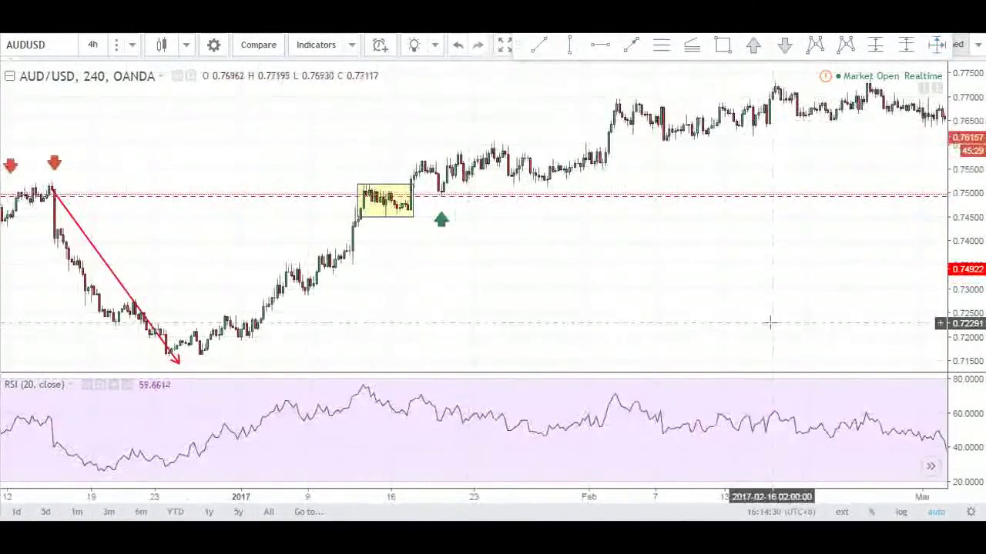
pyautogui.moveTo(909, 325); pyautogui.dragTo(474, 326)
pyautogui.moveTo(685, 323); pyautogui.dragTo(368, 279)
pyautogui.hscroll(8, 368, 278)
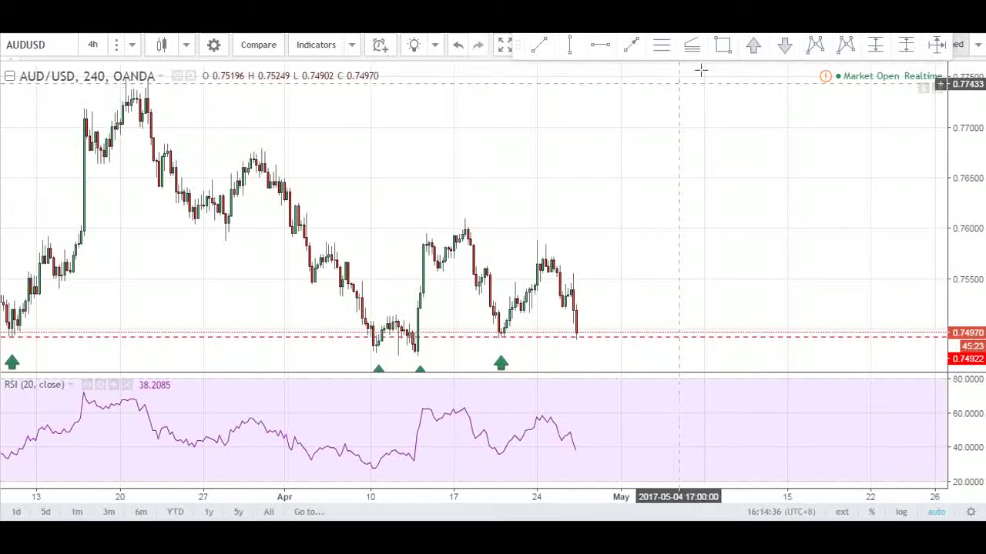
pyautogui.click(632, 46)
pyautogui.click(578, 342)
pyautogui.click(674, 222)
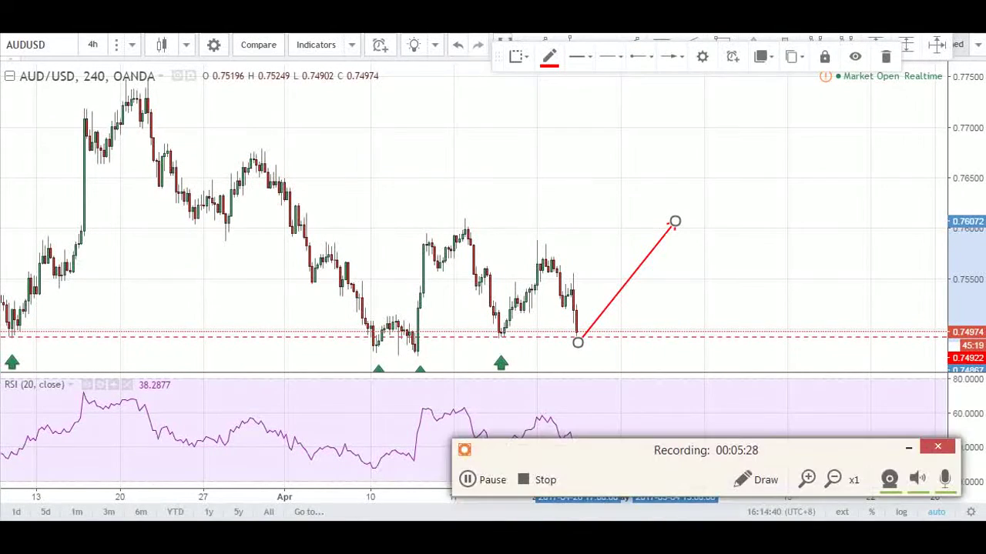
pyautogui.click(473, 488)
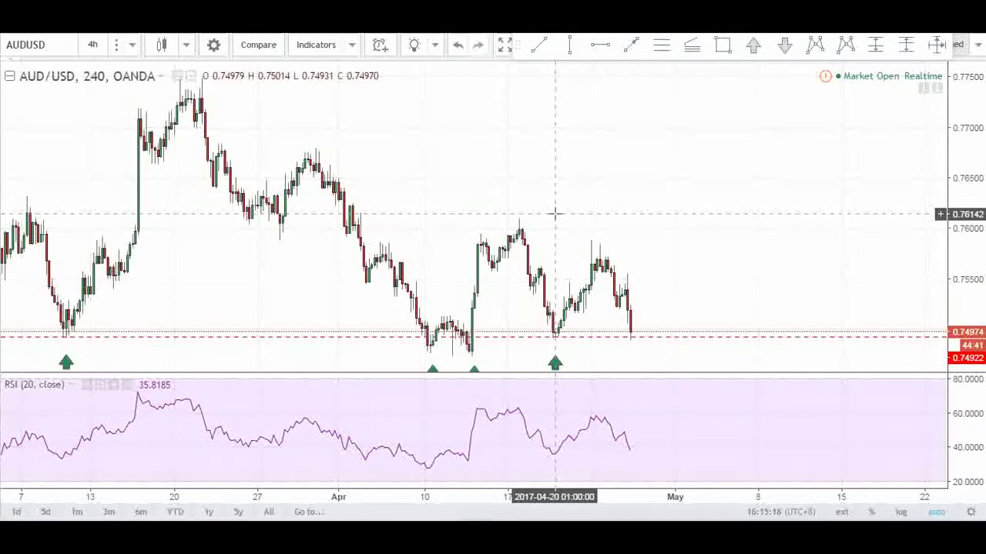
# Step: Draw a yellow rectangle as a support zone just below the 0.74922 line, spanning 28 March to 18 May
pyautogui.click(722, 46)
pyautogui.moveTo(271, 337)
pyautogui.mouseDown()
pyautogui.moveTo(911, 351)
pyautogui.moveTo(886, 351)
pyautogui.moveTo(896, 351)
pyautogui.mouseUp()
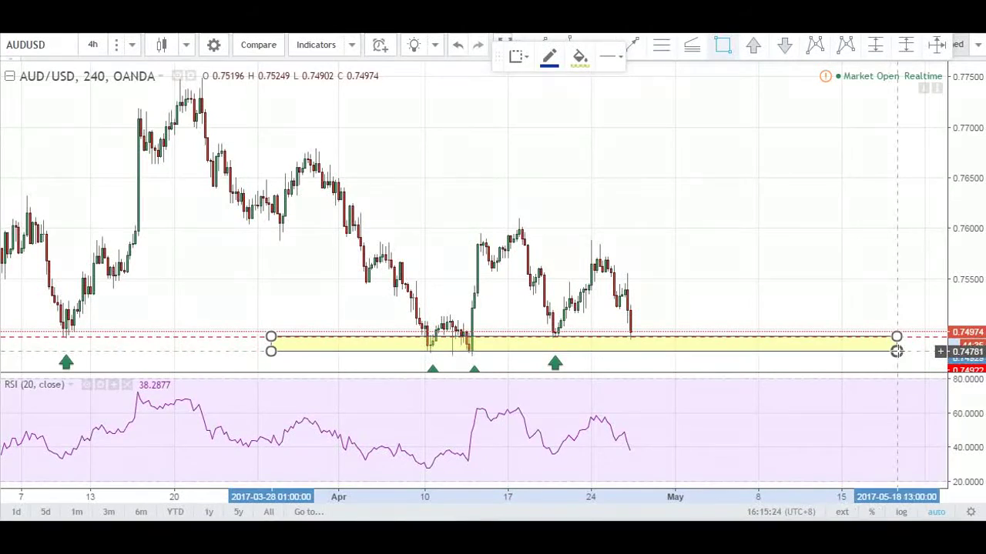
pyautogui.click(687, 284)
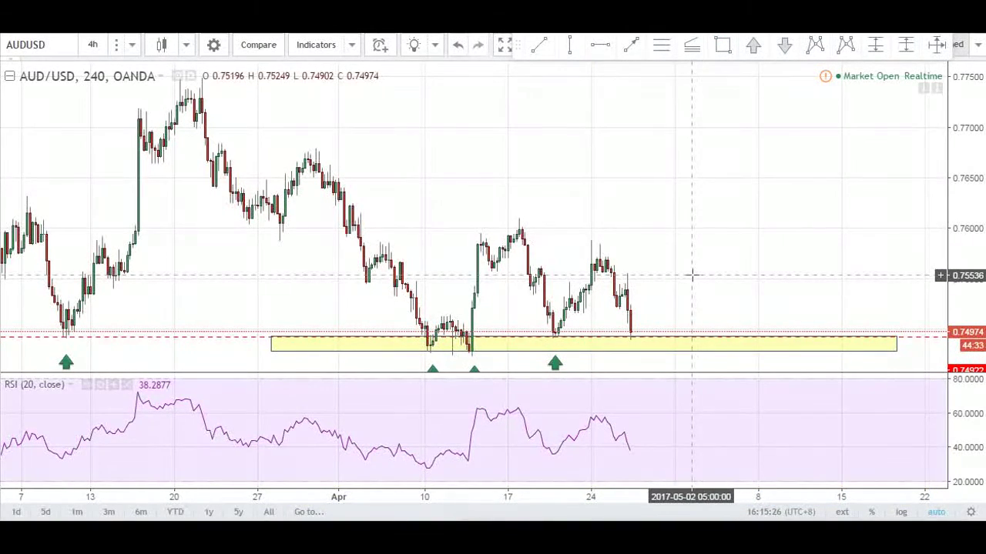
# Step: Trace the two downswings of late March and early April with blue trend lines, the first starting at about 0.7747
pyautogui.moveTo(437, 224); pyautogui.dragTo(565, 218)
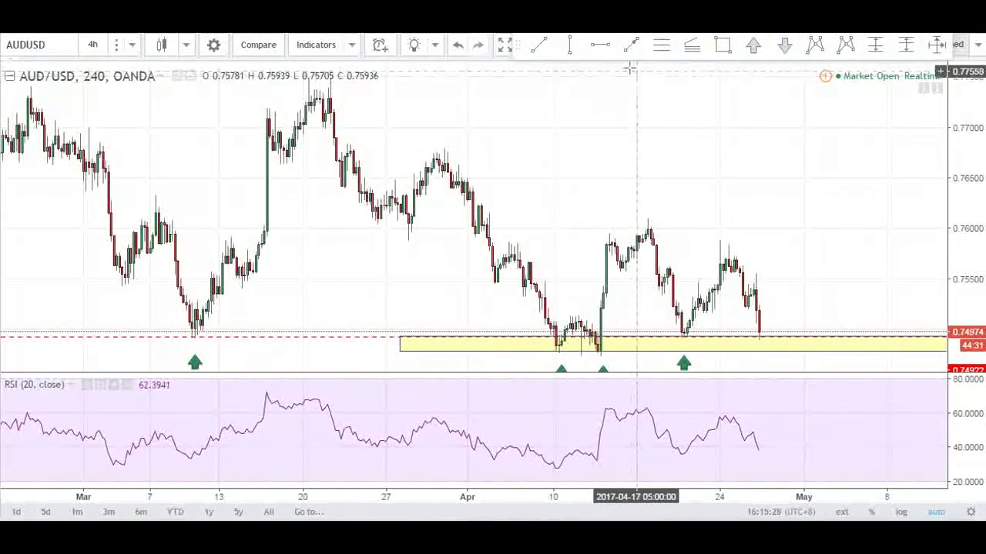
pyautogui.click(543, 46)
pyautogui.scroll(-1, 356, 154)
pyautogui.moveTo(390, 79); pyautogui.dragTo(463, 245)
pyautogui.moveTo(497, 144); pyautogui.dragTo(542, 289)
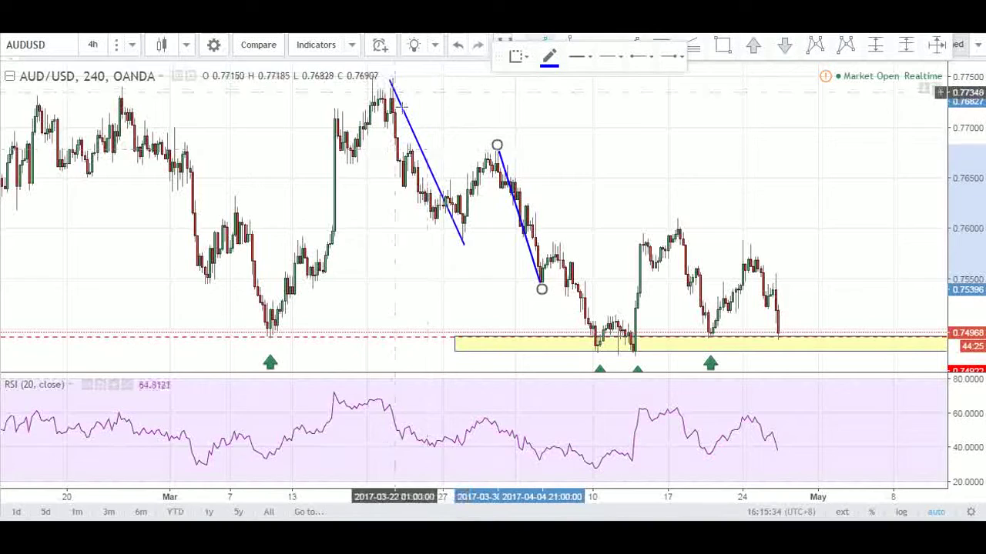
pyautogui.moveTo(463, 244); pyautogui.dragTo(494, 154)
pyautogui.press('Escape')
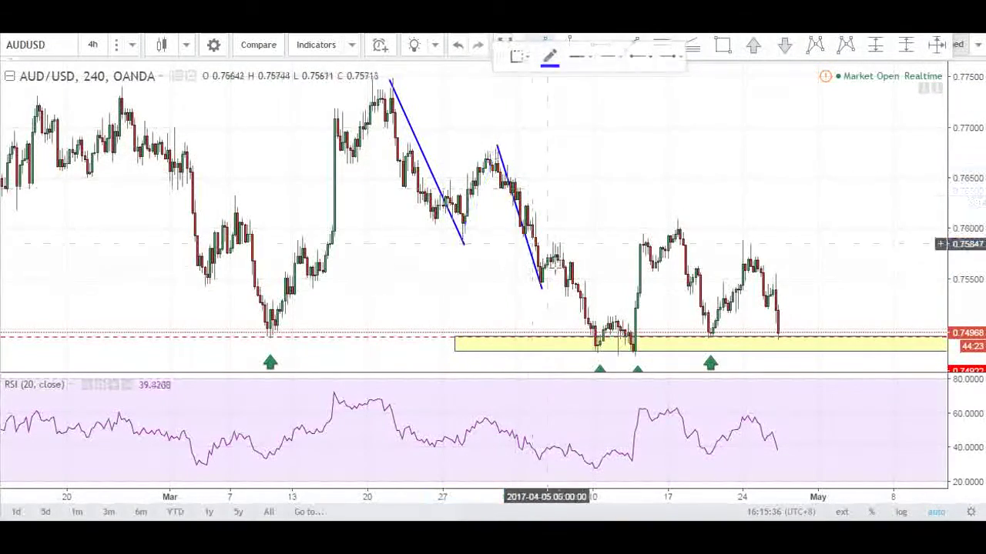
# Step: Delete both blue trend lines from the March and April downswings
pyautogui.click(541, 291)
pyautogui.click(556, 245)
pyautogui.press('Delete')
pyautogui.doubleClick(514, 208)
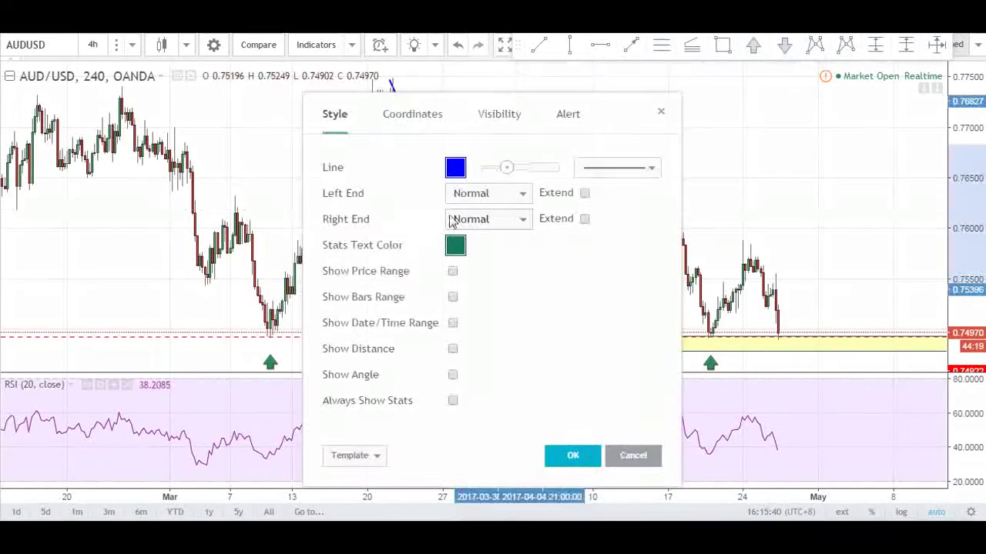
pyautogui.click(572, 455)
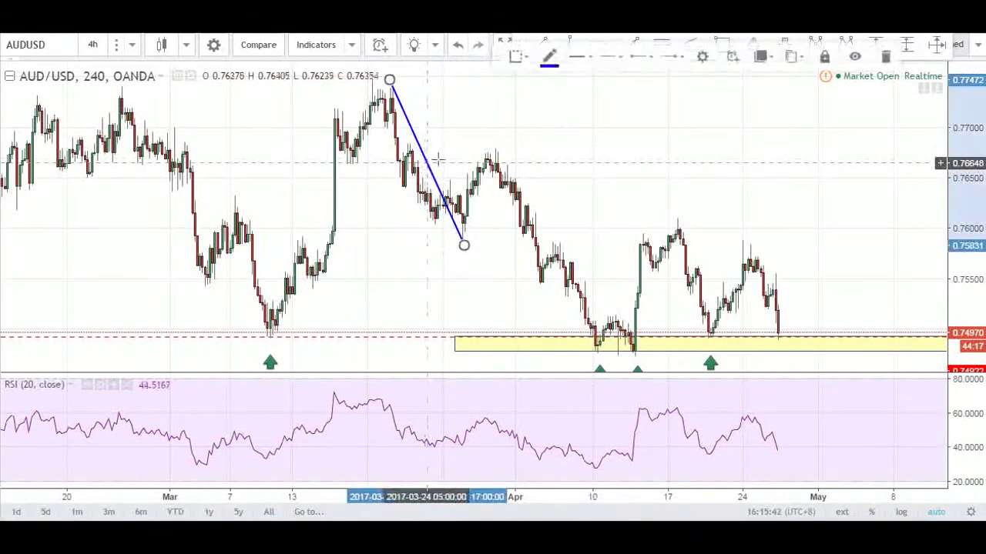
pyautogui.press('Delete')
# Step: Draw a Fibonacci extension on the late-March downswing from about 0.7750 to 0.7587 and back to 0.7749, showing only the 1.618 level
pyautogui.click(694, 47)
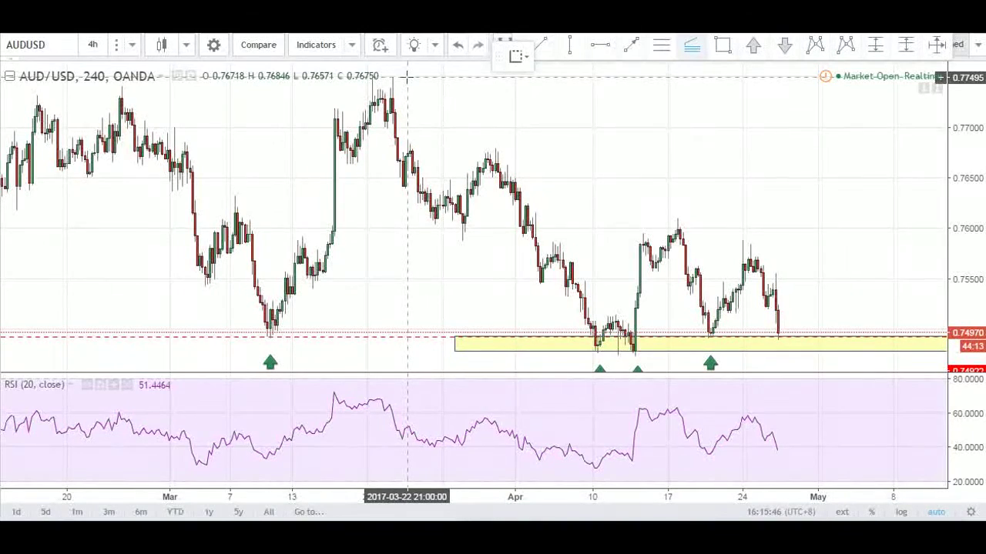
pyautogui.click(404, 77)
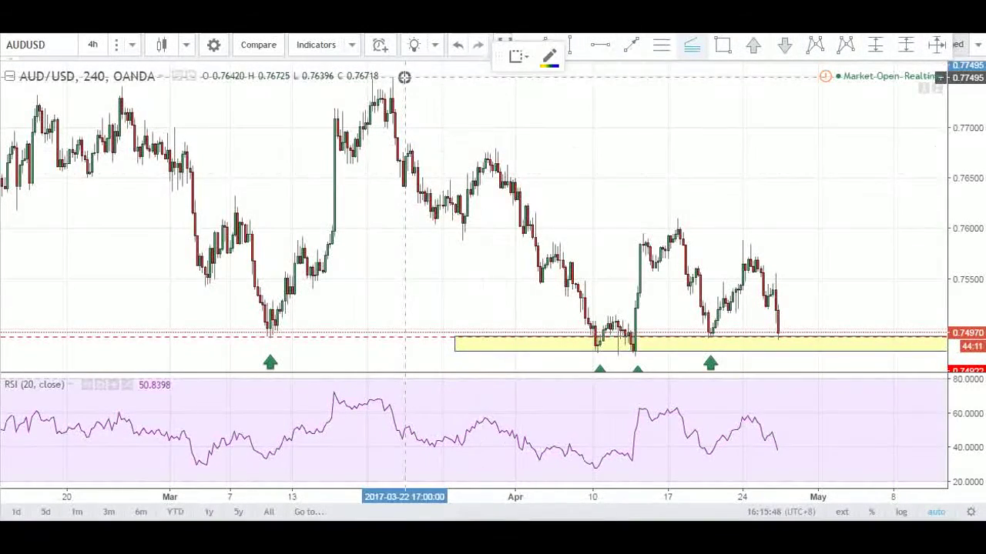
pyautogui.click(509, 241)
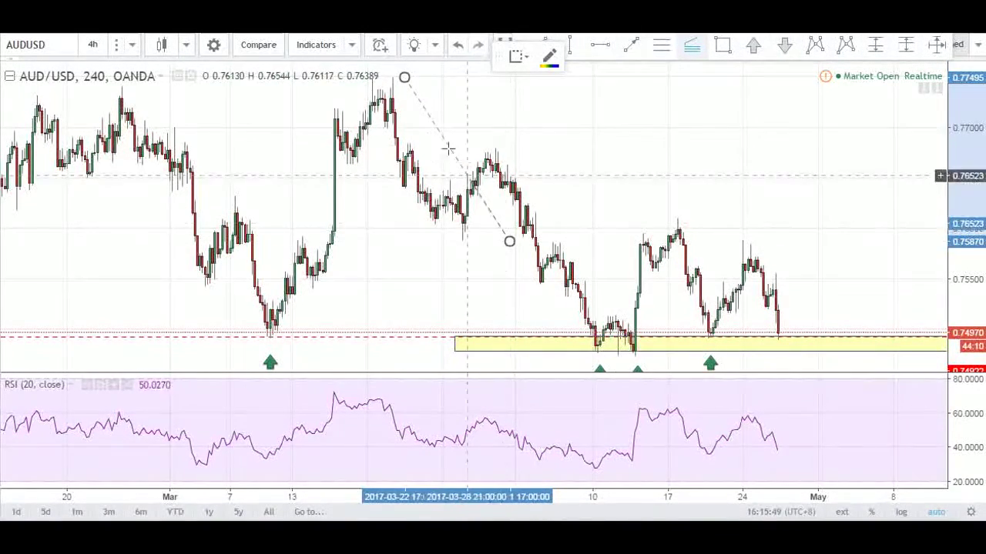
pyautogui.click(385, 77)
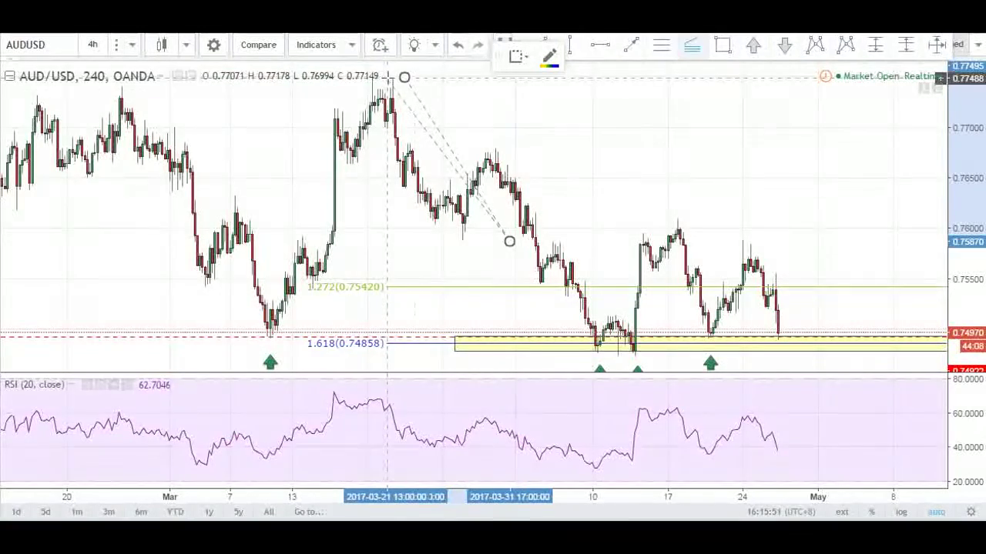
pyautogui.doubleClick(466, 296)
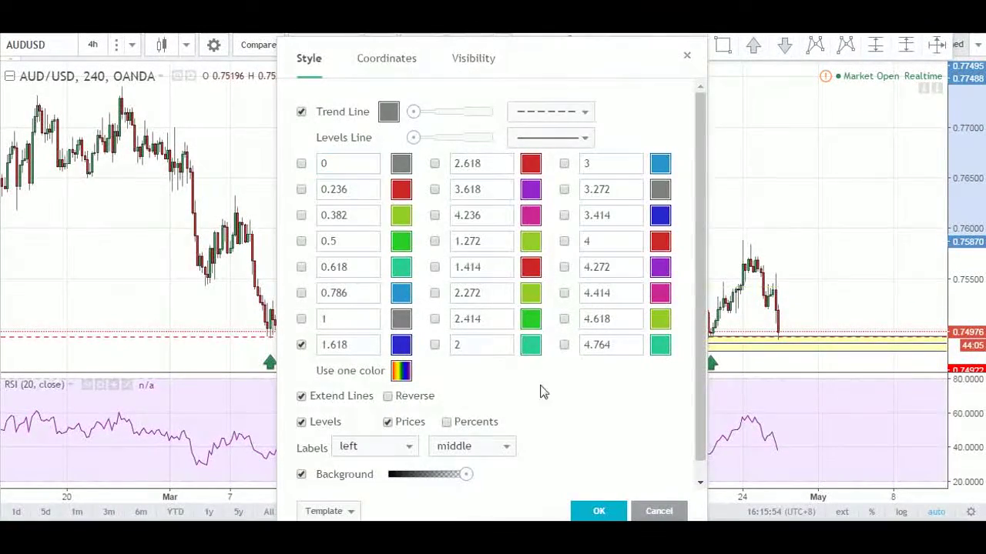
pyautogui.click(598, 513)
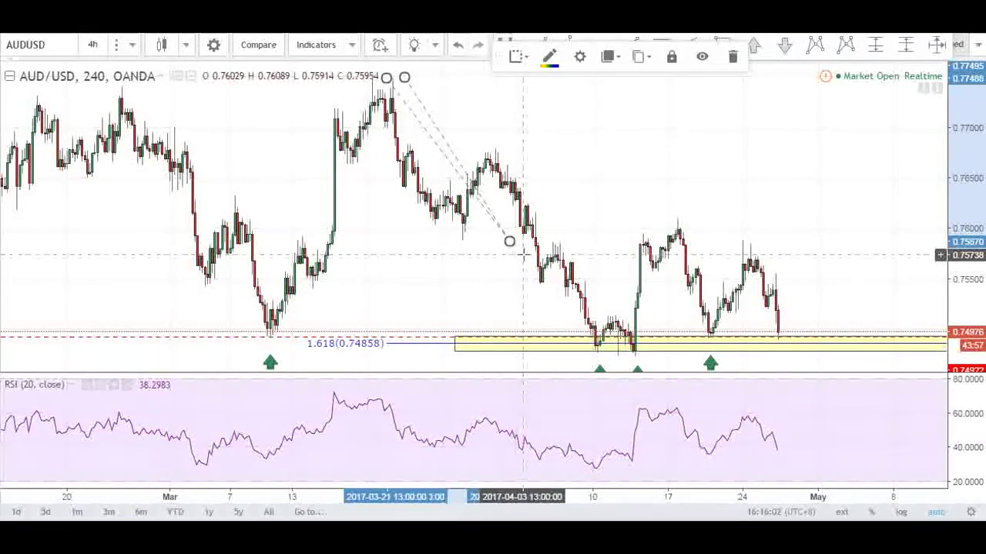
# Step: Draw a second Fibonacci extension from the late-March high at about 0.7679 to 0.7544 and back to 0.7678, showing only the 1.414 level
pyautogui.moveTo(642, 200); pyautogui.dragTo(502, 200)
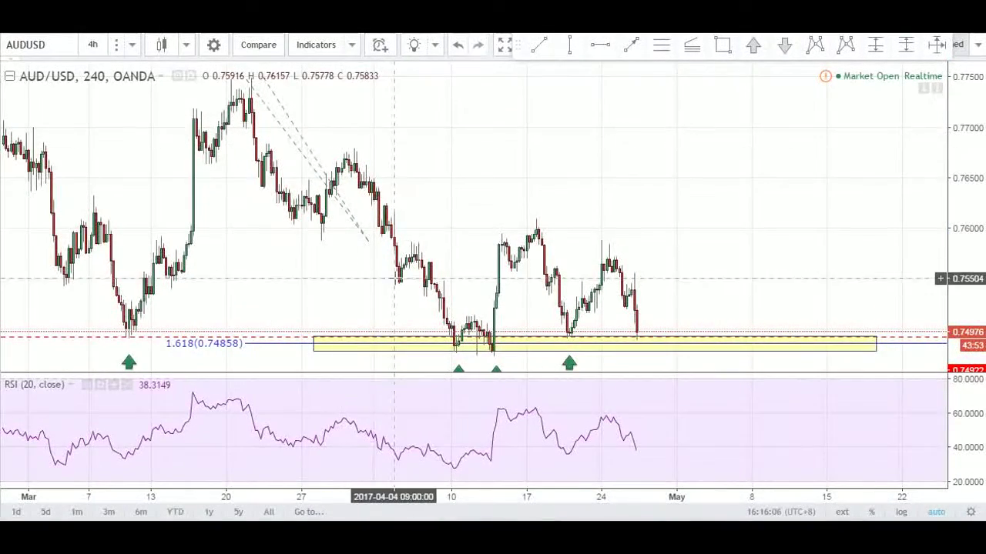
pyautogui.click(360, 148)
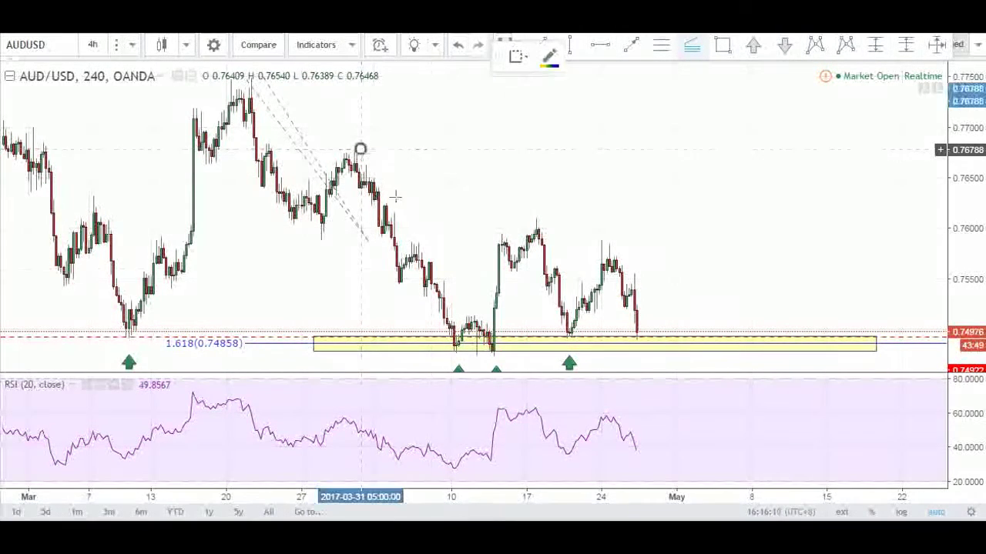
pyautogui.click(431, 285)
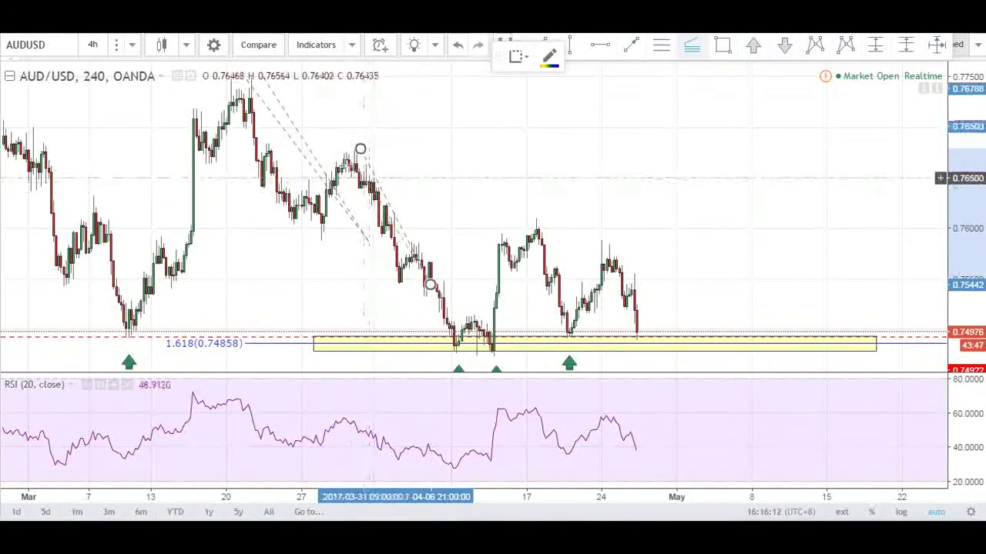
pyautogui.click(334, 149)
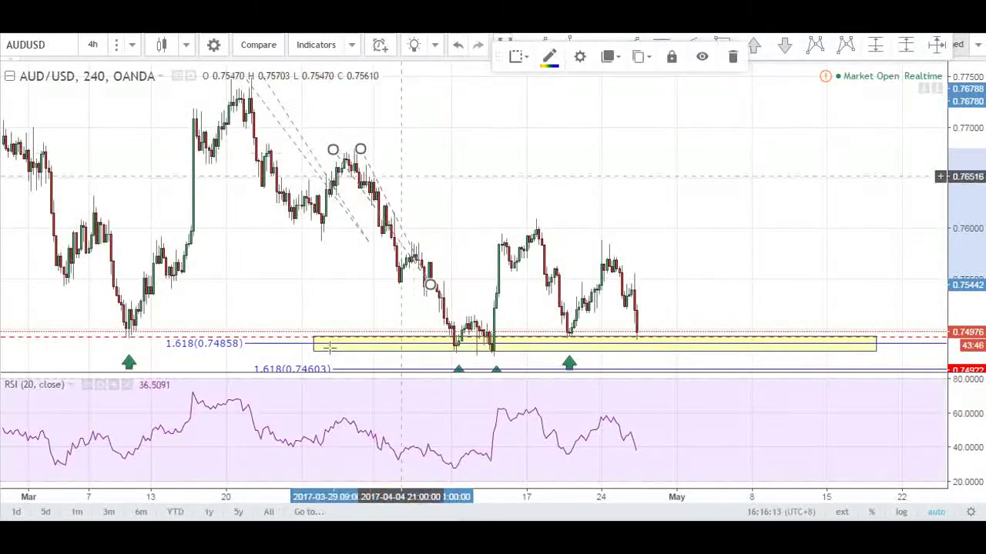
pyautogui.doubleClick(369, 371)
pyautogui.moveTo(577, 45); pyautogui.dragTo(787, 0)
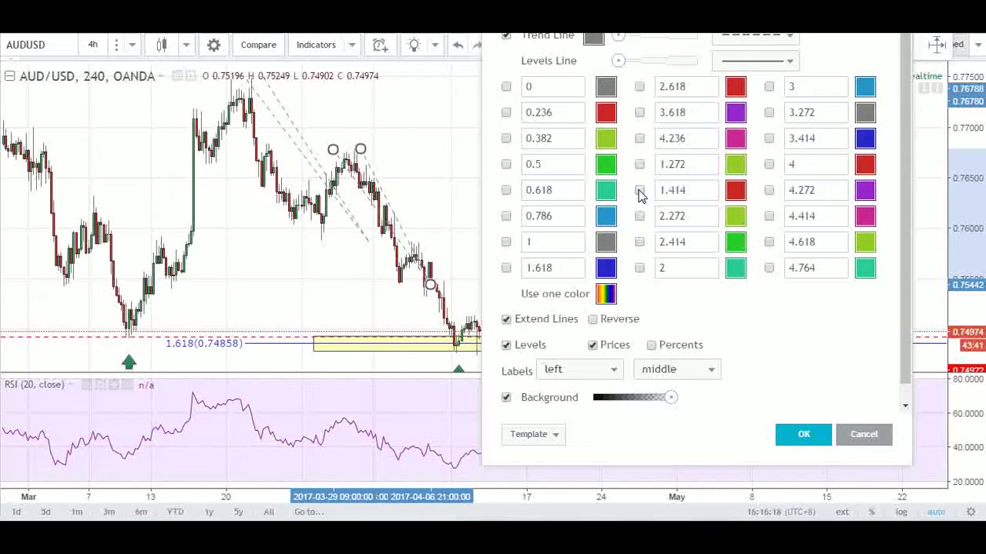
pyautogui.click(805, 435)
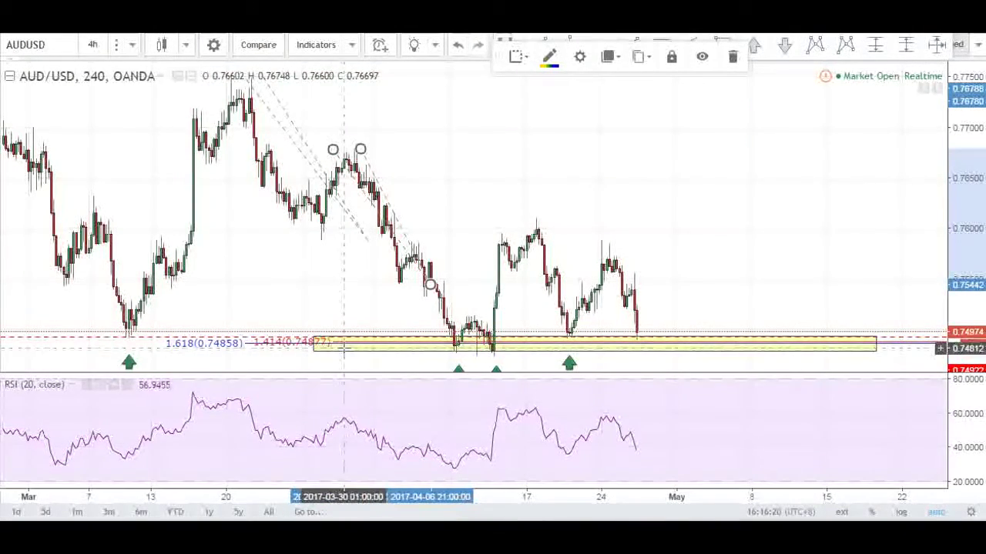
pyautogui.click(356, 348)
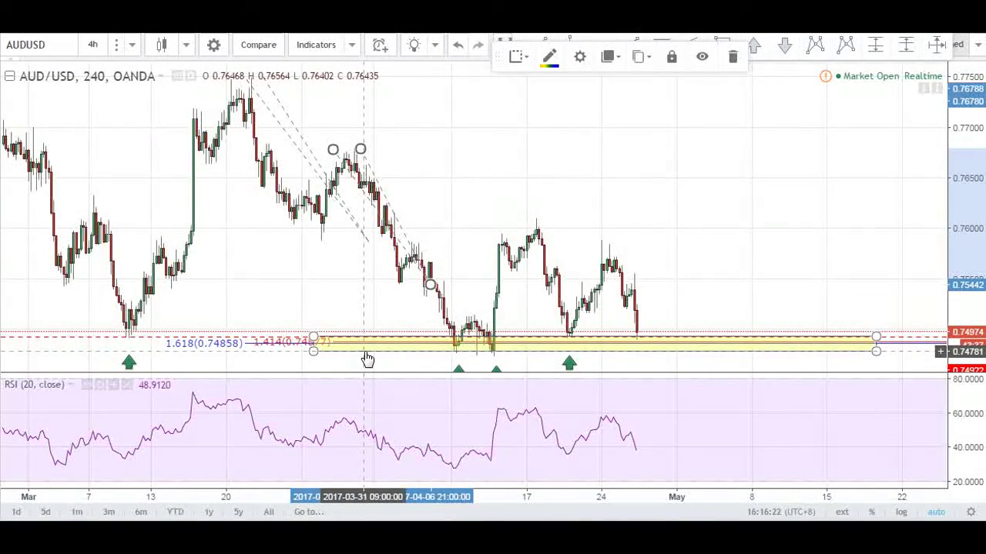
pyautogui.click(420, 309)
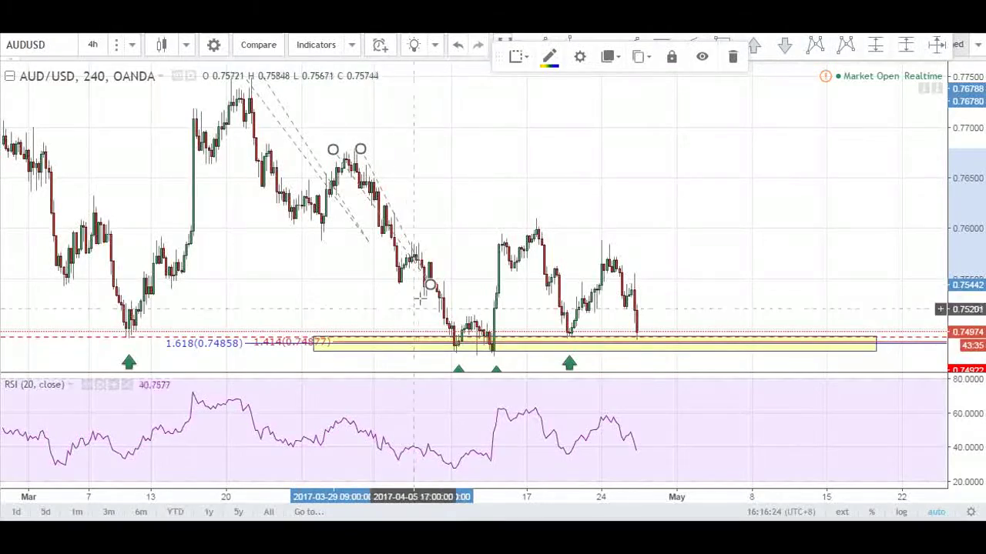
# Step: Switch the AUD/USD chart to the 1-hour timeframe, focused on the support zone
pyautogui.scroll(-3, 424, 272)
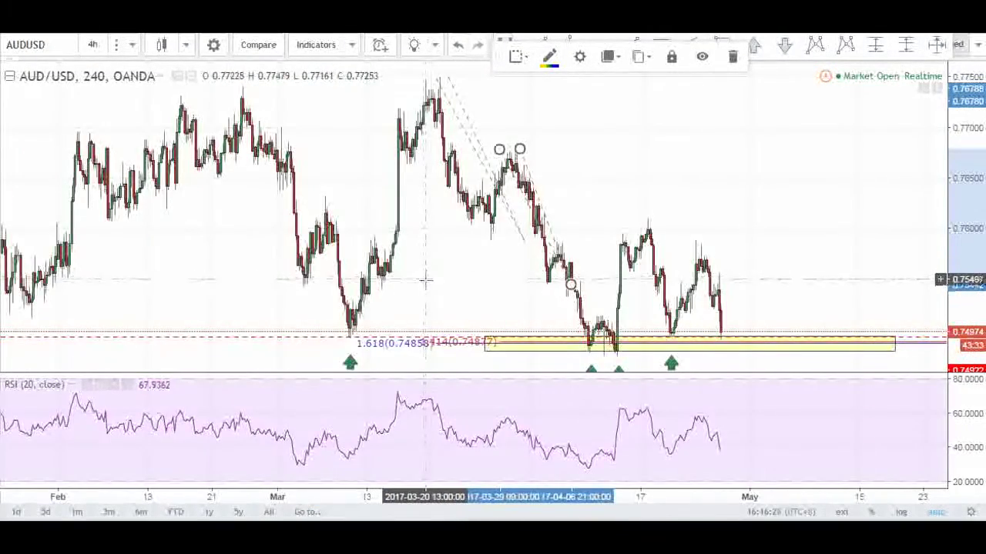
pyautogui.scroll(1, 438, 292)
pyautogui.scroll(4, 439, 293)
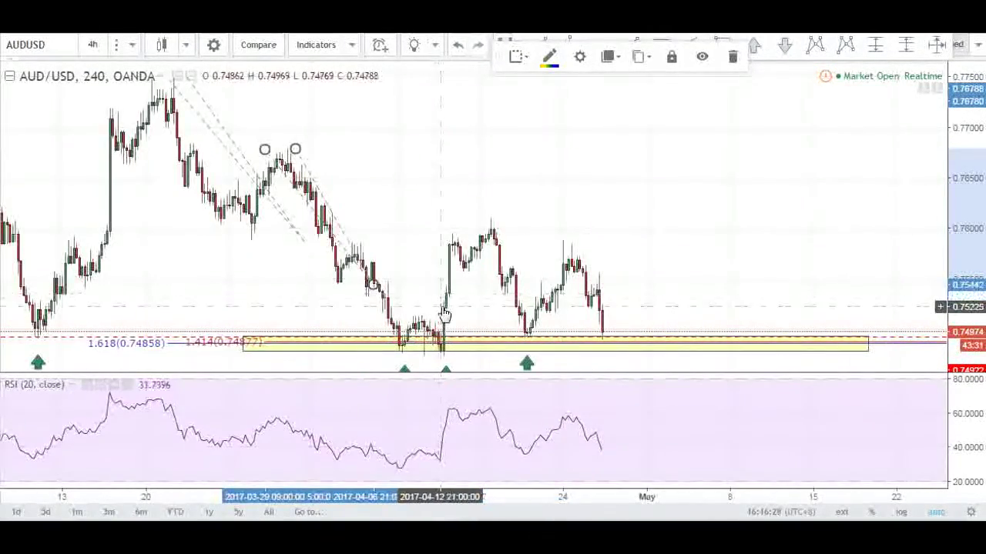
pyautogui.scroll(3, 444, 315)
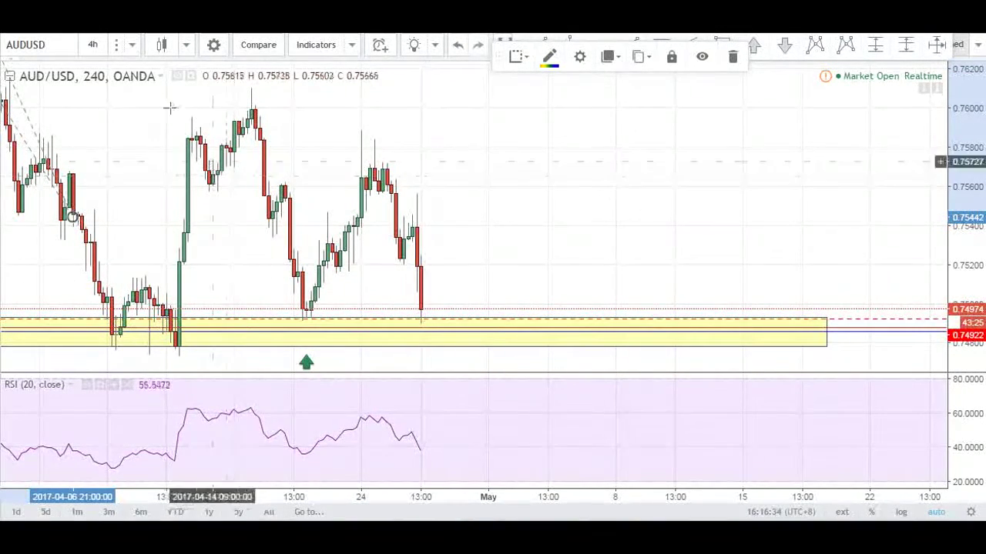
pyautogui.click(132, 44)
pyautogui.click(146, 219)
pyautogui.scroll(-7, 387, 328)
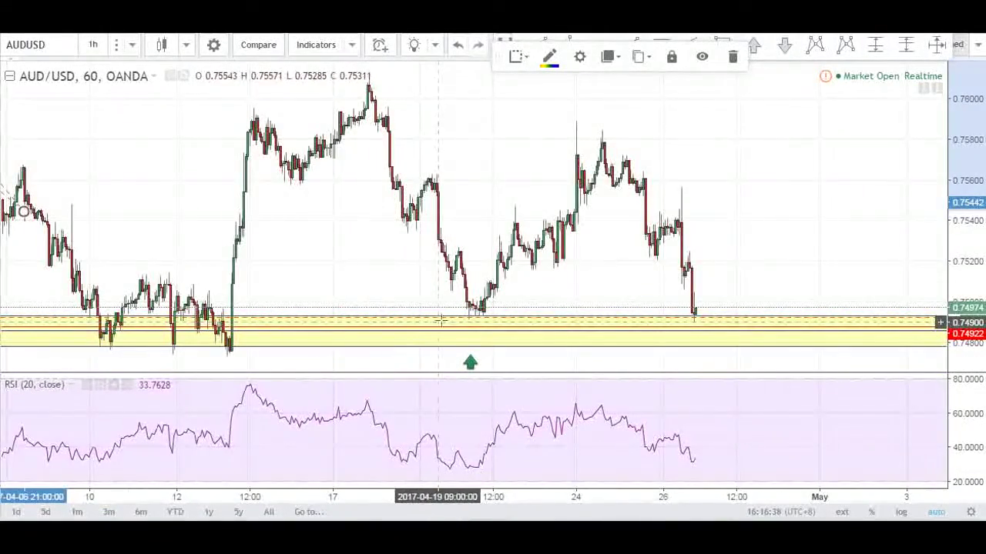
# Step: Draw a Fibonacci extension with the 1.414 level on the latest downswing, from about 0.7585 to 0.7521 and back to 0.7584
pyautogui.moveTo(759, 222); pyautogui.dragTo(654, 222)
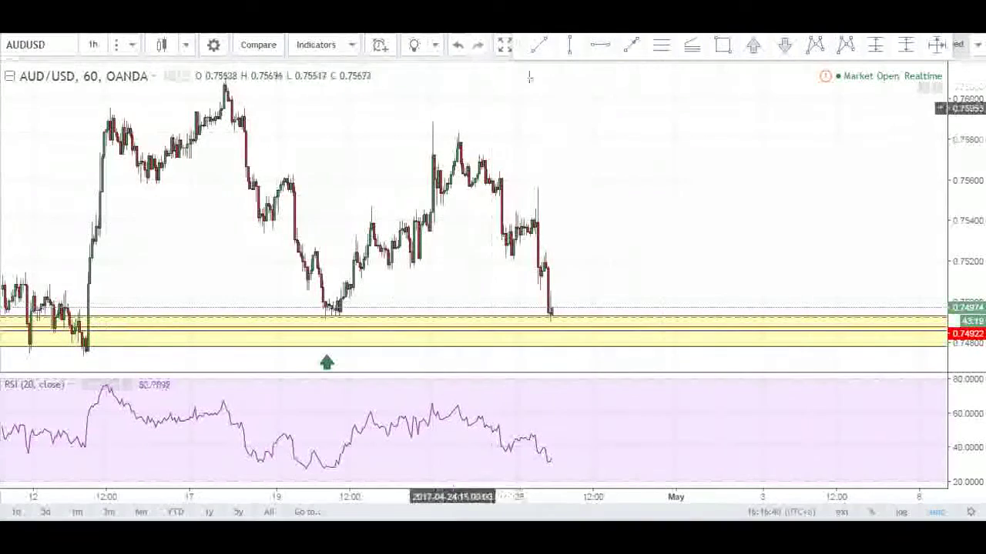
pyautogui.click(458, 131)
pyautogui.press('Escape')
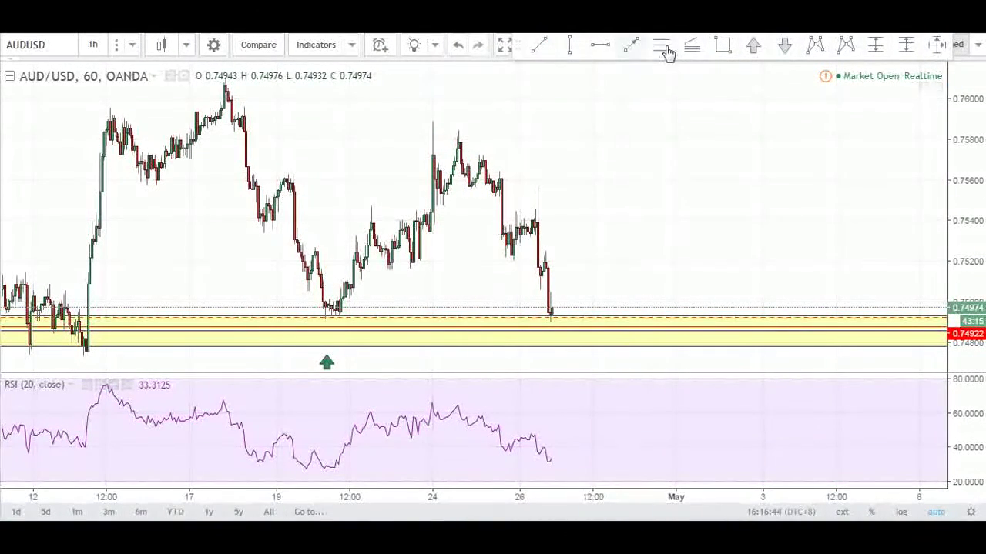
pyautogui.click(469, 128)
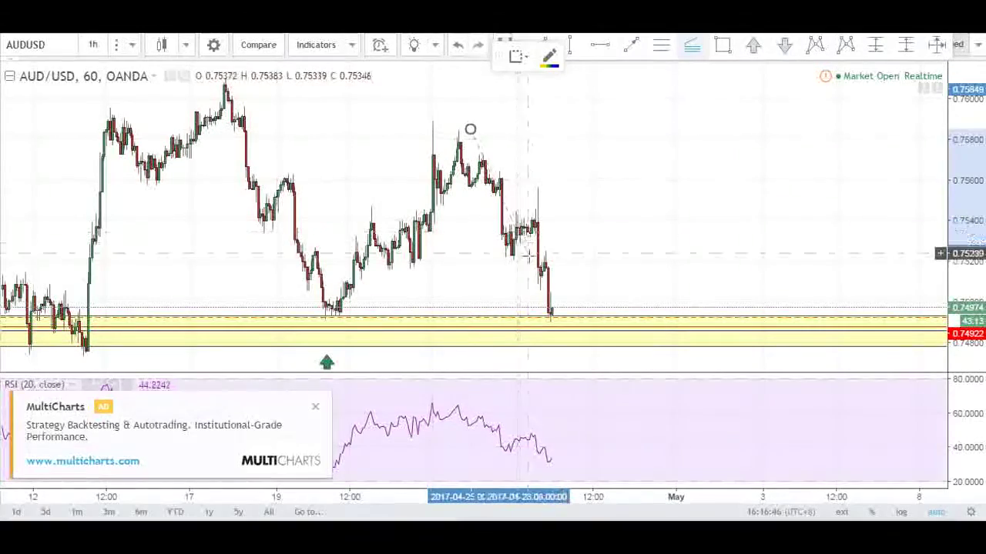
pyautogui.click(529, 260)
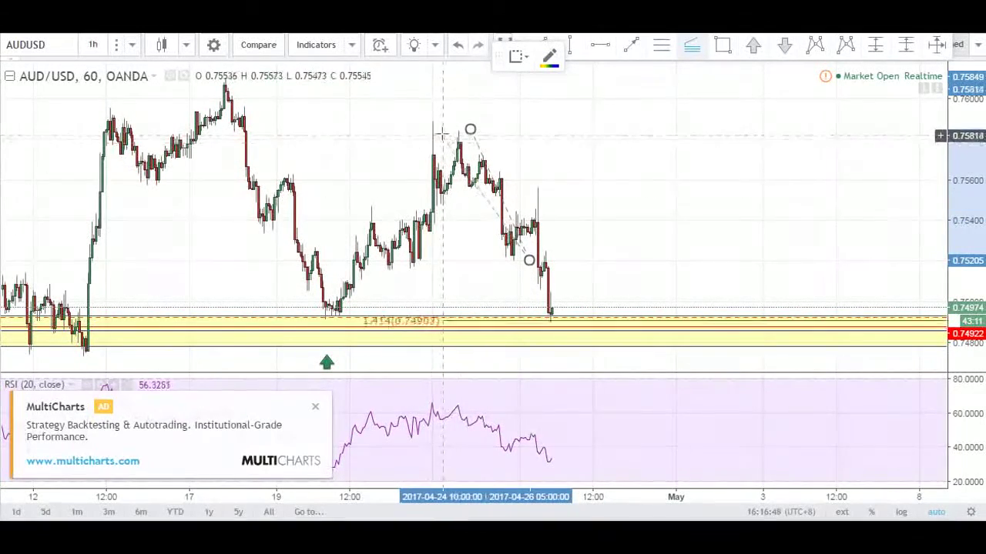
pyautogui.click(439, 131)
pyautogui.click(315, 407)
pyautogui.click(347, 412)
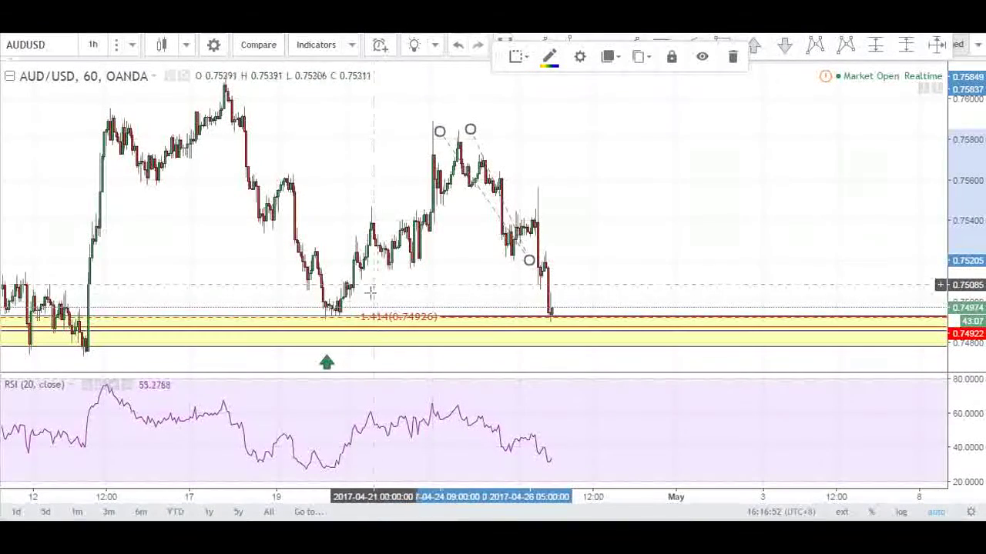
pyautogui.click(630, 239)
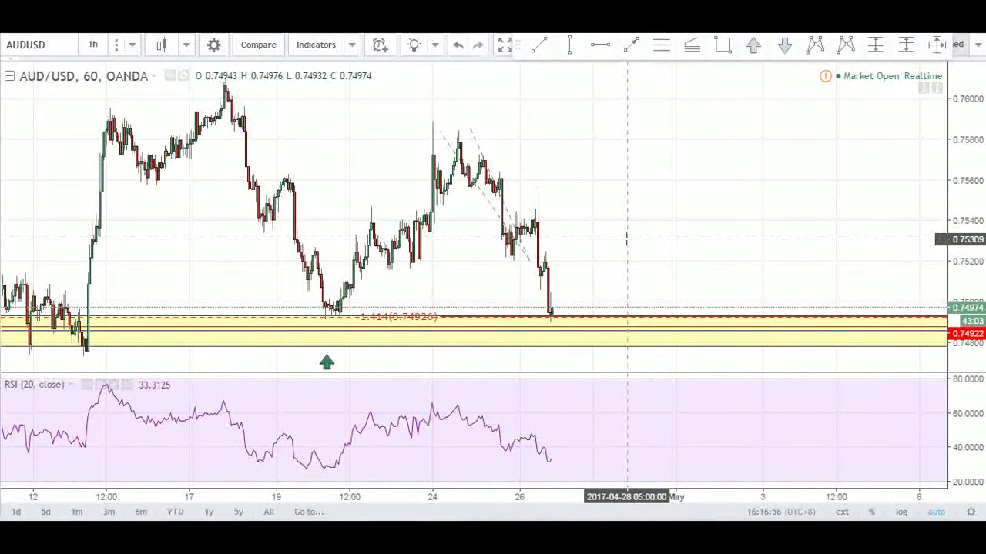
# Step: Sketch a short red arrow rising from the latest candle at about 0.7491 to about 0.7506
pyautogui.scroll(3, 573, 301)
pyautogui.moveTo(466, 321); pyautogui.dragTo(545, 329)
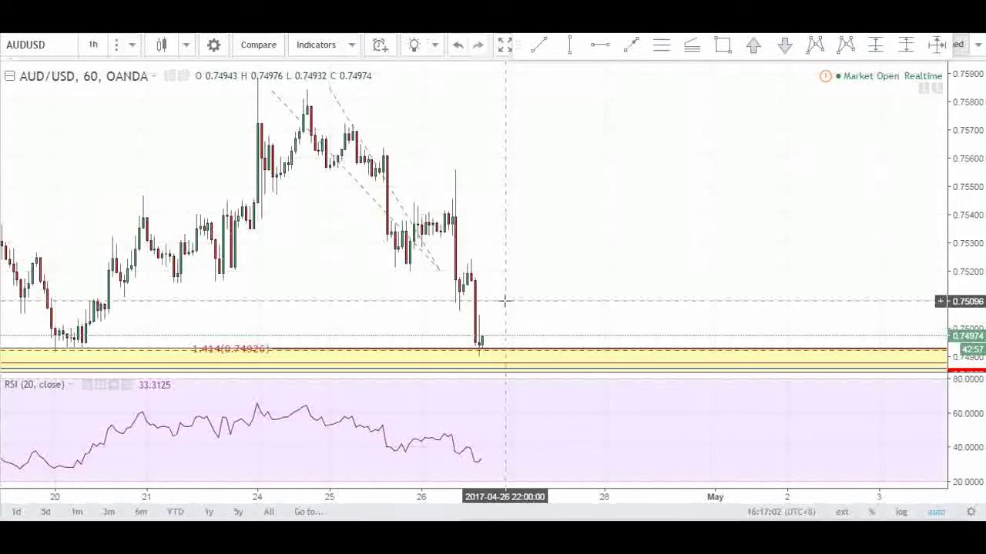
pyautogui.scroll(-3, 561, 313)
pyautogui.moveTo(631, 275); pyautogui.dragTo(506, 267)
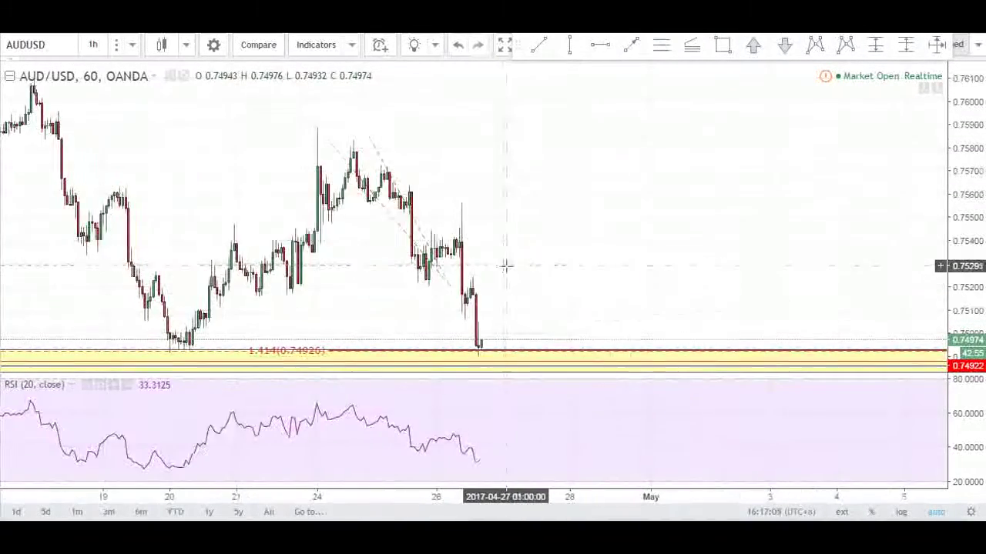
pyautogui.scroll(-3, 561, 273)
pyautogui.moveTo(682, 249); pyautogui.dragTo(616, 244)
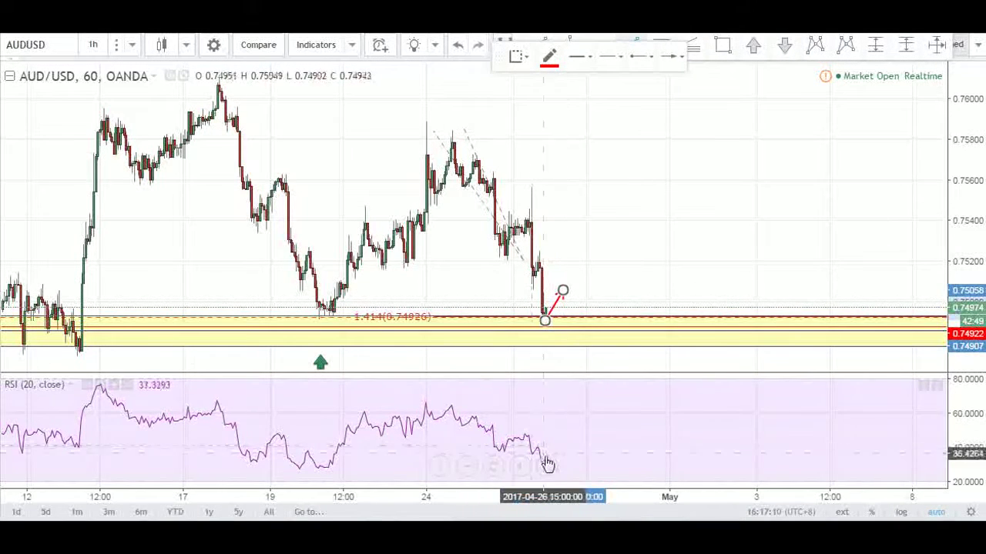
# Step: Sketch a matching red arrow rising from the end of the RSI line at about 31 to about 37
pyautogui.scroll(-1, 562, 445)
pyautogui.click(585, 461)
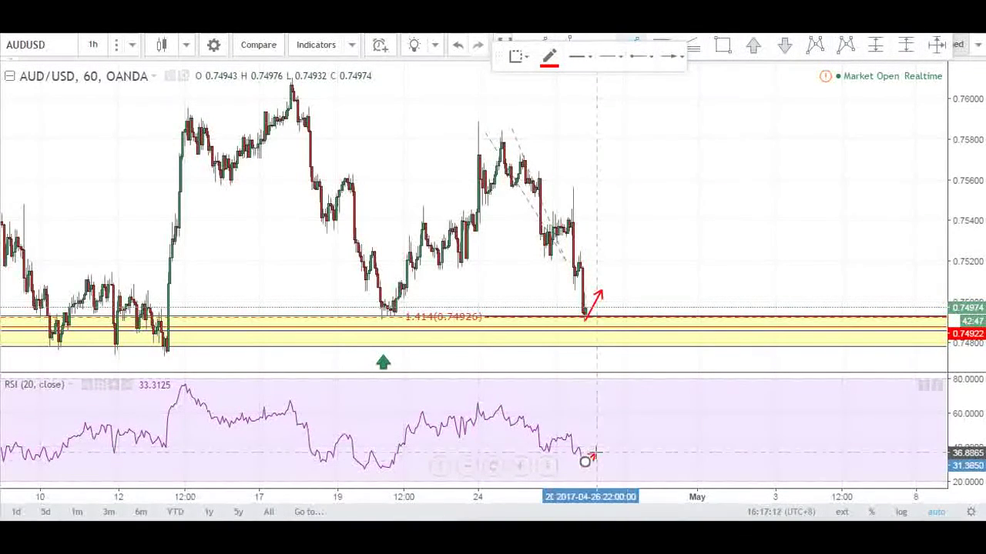
pyautogui.click(596, 453)
# Step: Add falling red arrows after both rising ones, on price from about 0.7502 to 0.748 and on RSI from about 35.5 to 18
pyautogui.click(602, 297)
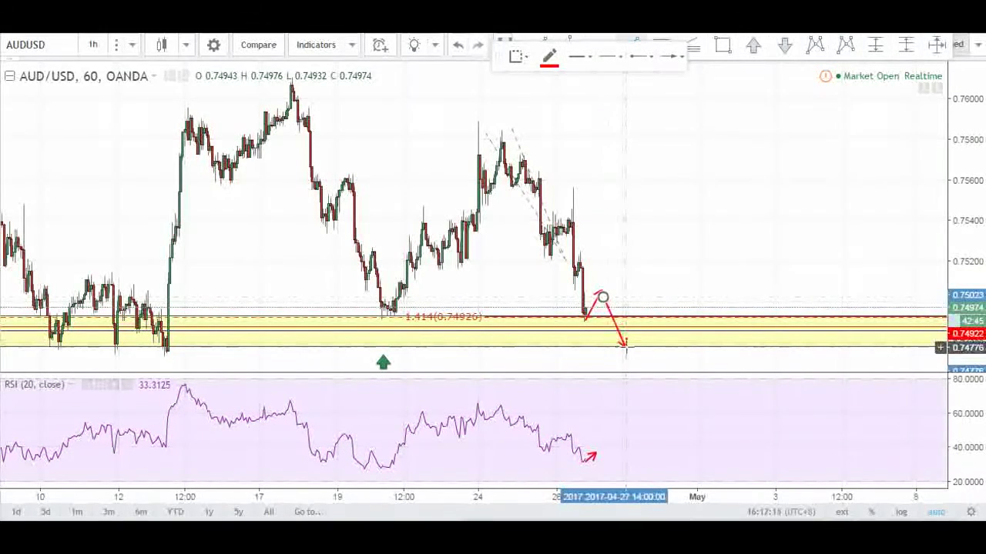
pyautogui.click(629, 341)
pyautogui.click(595, 455)
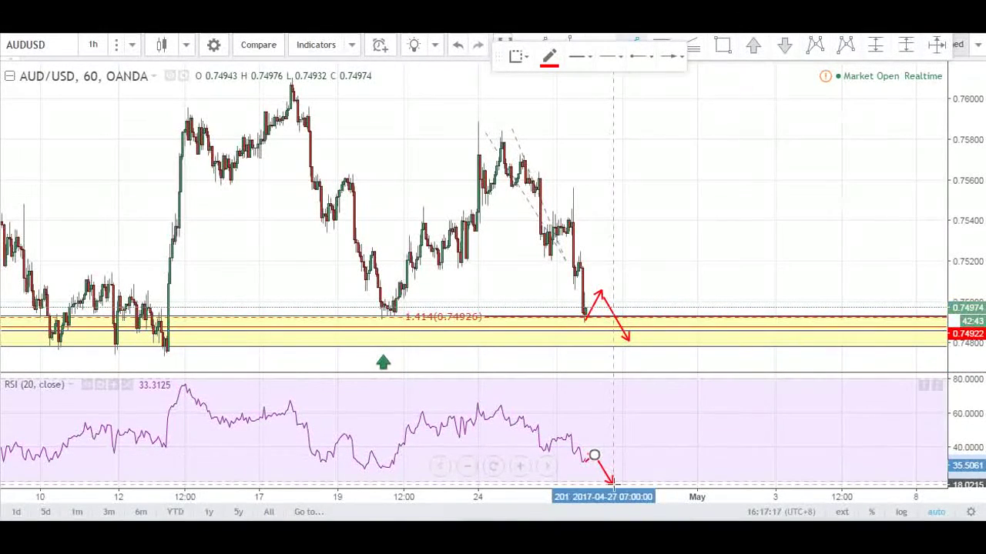
pyautogui.click(612, 483)
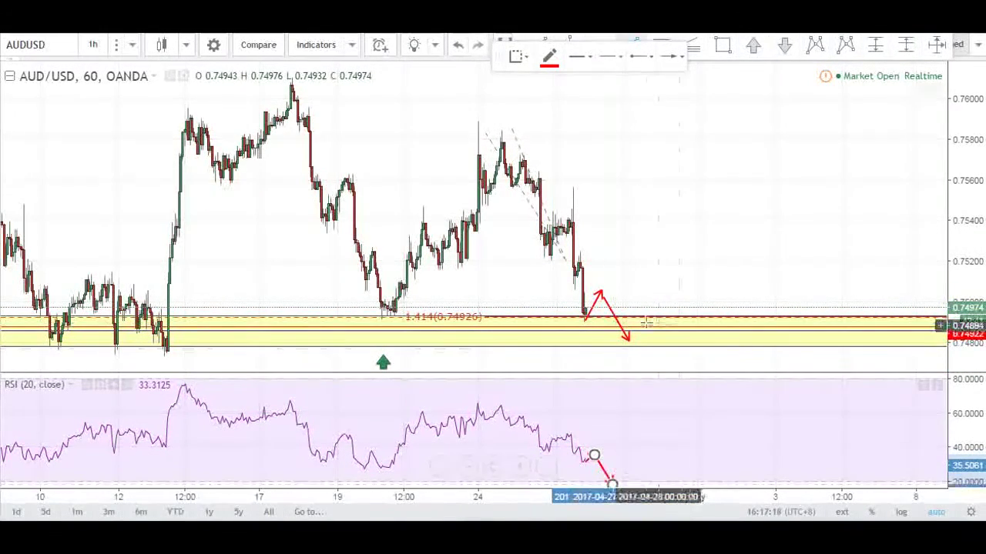
pyautogui.moveTo(742, 272); pyautogui.dragTo(782, 272)
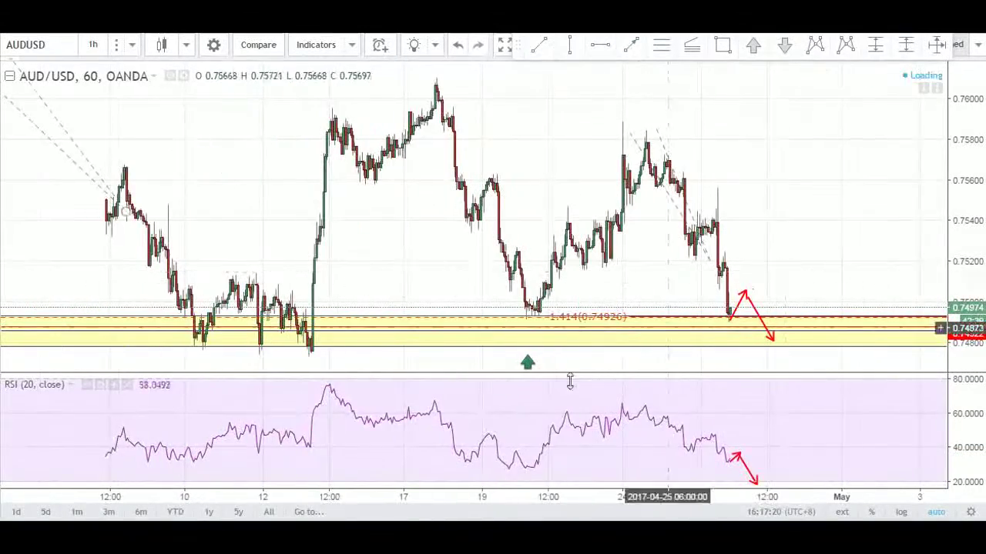